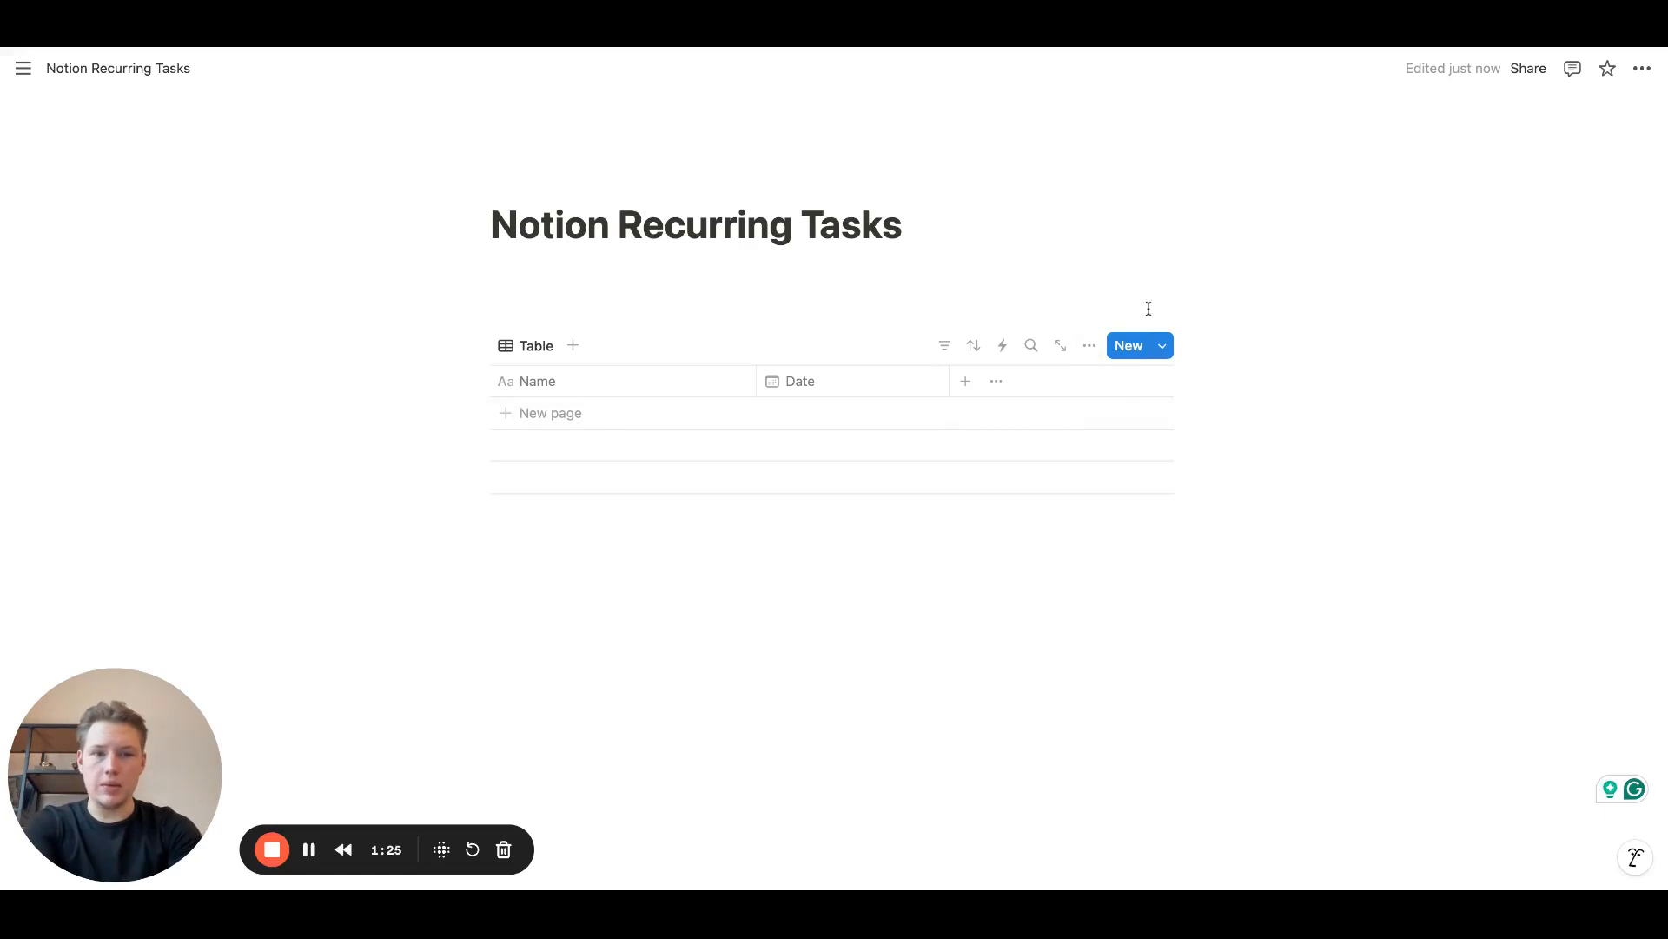
Step: Create a new template for the Tasks database with its Date property set to Today, the date when duplicated
click(1163, 346)
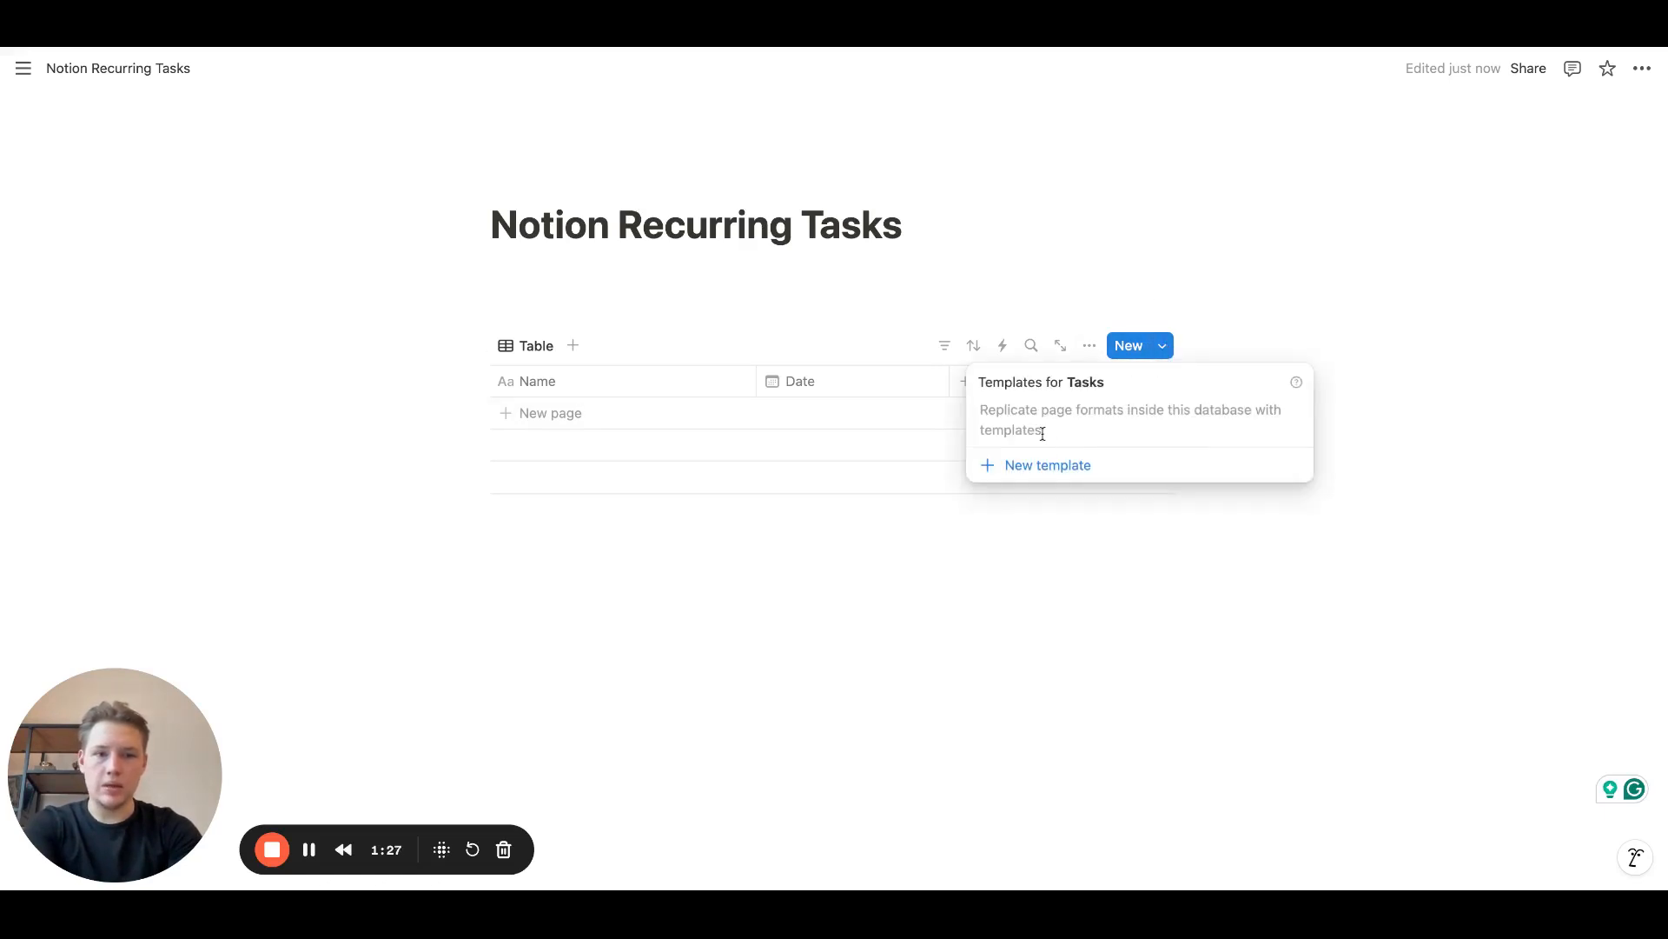
click(1065, 474)
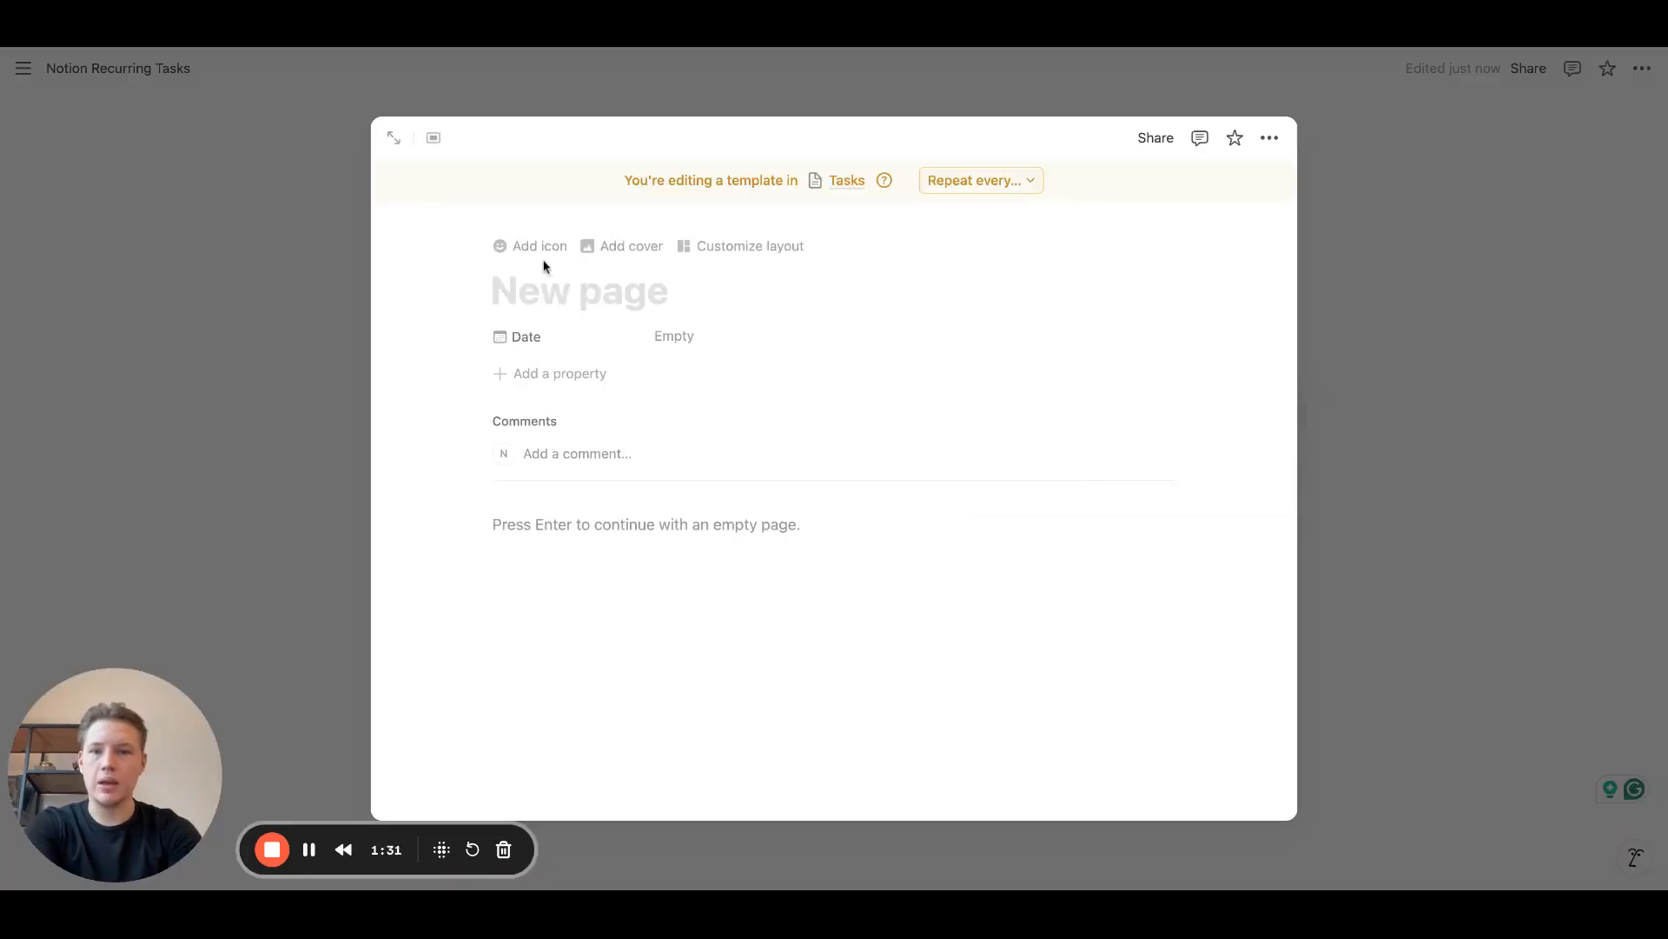
click(668, 339)
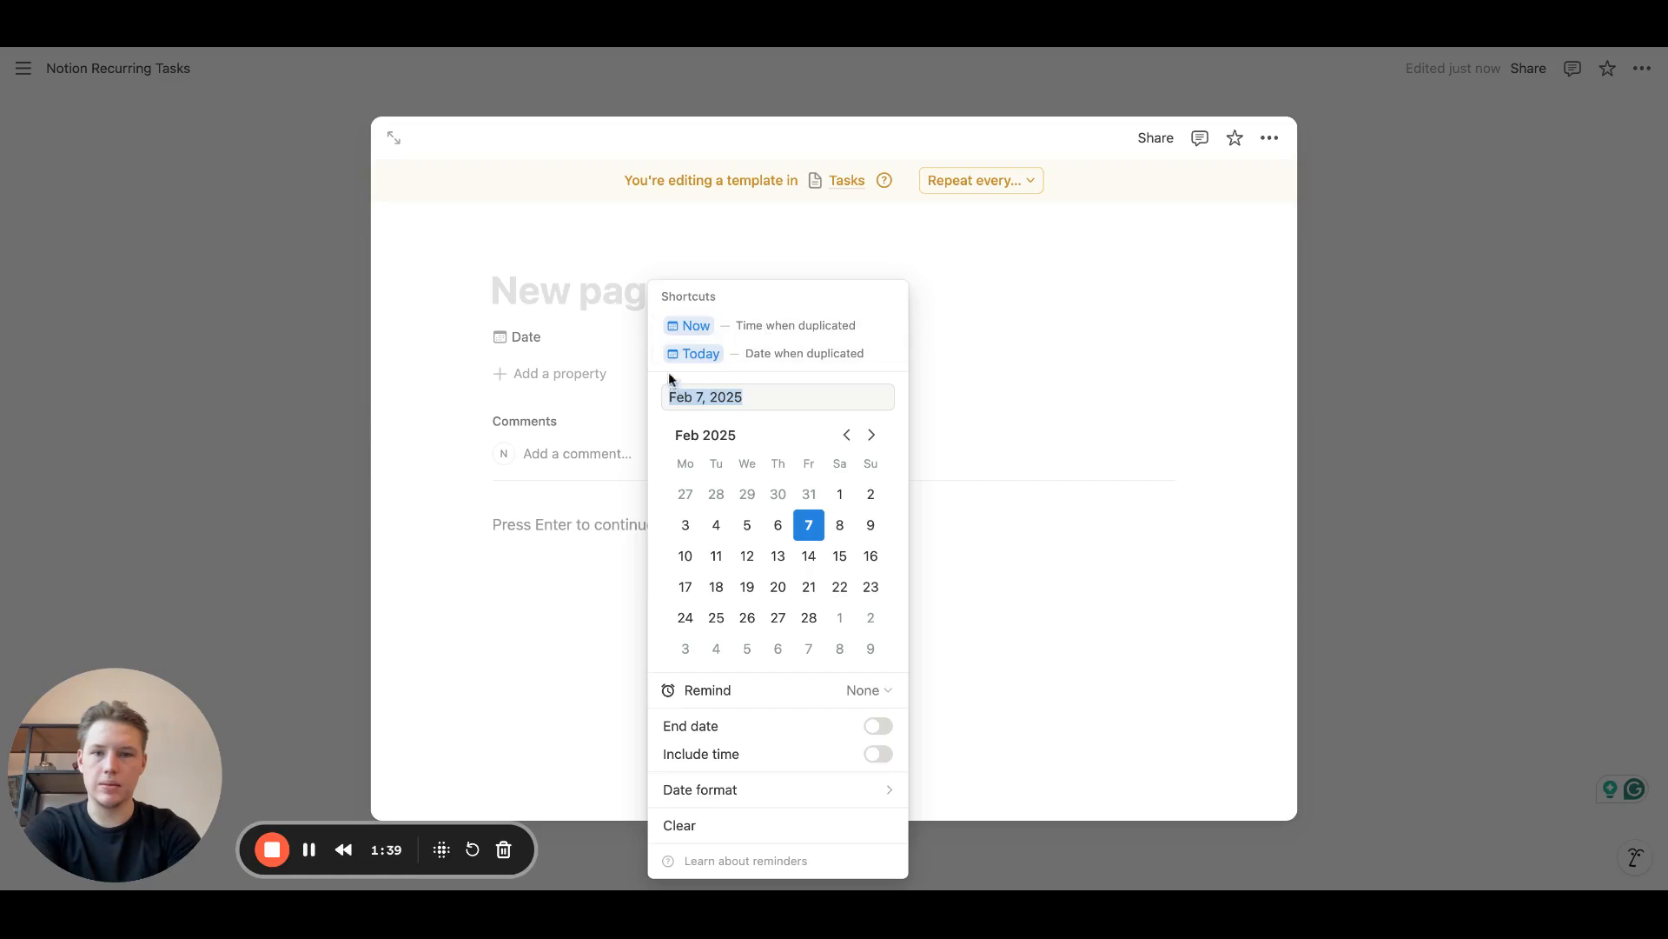
click(696, 353)
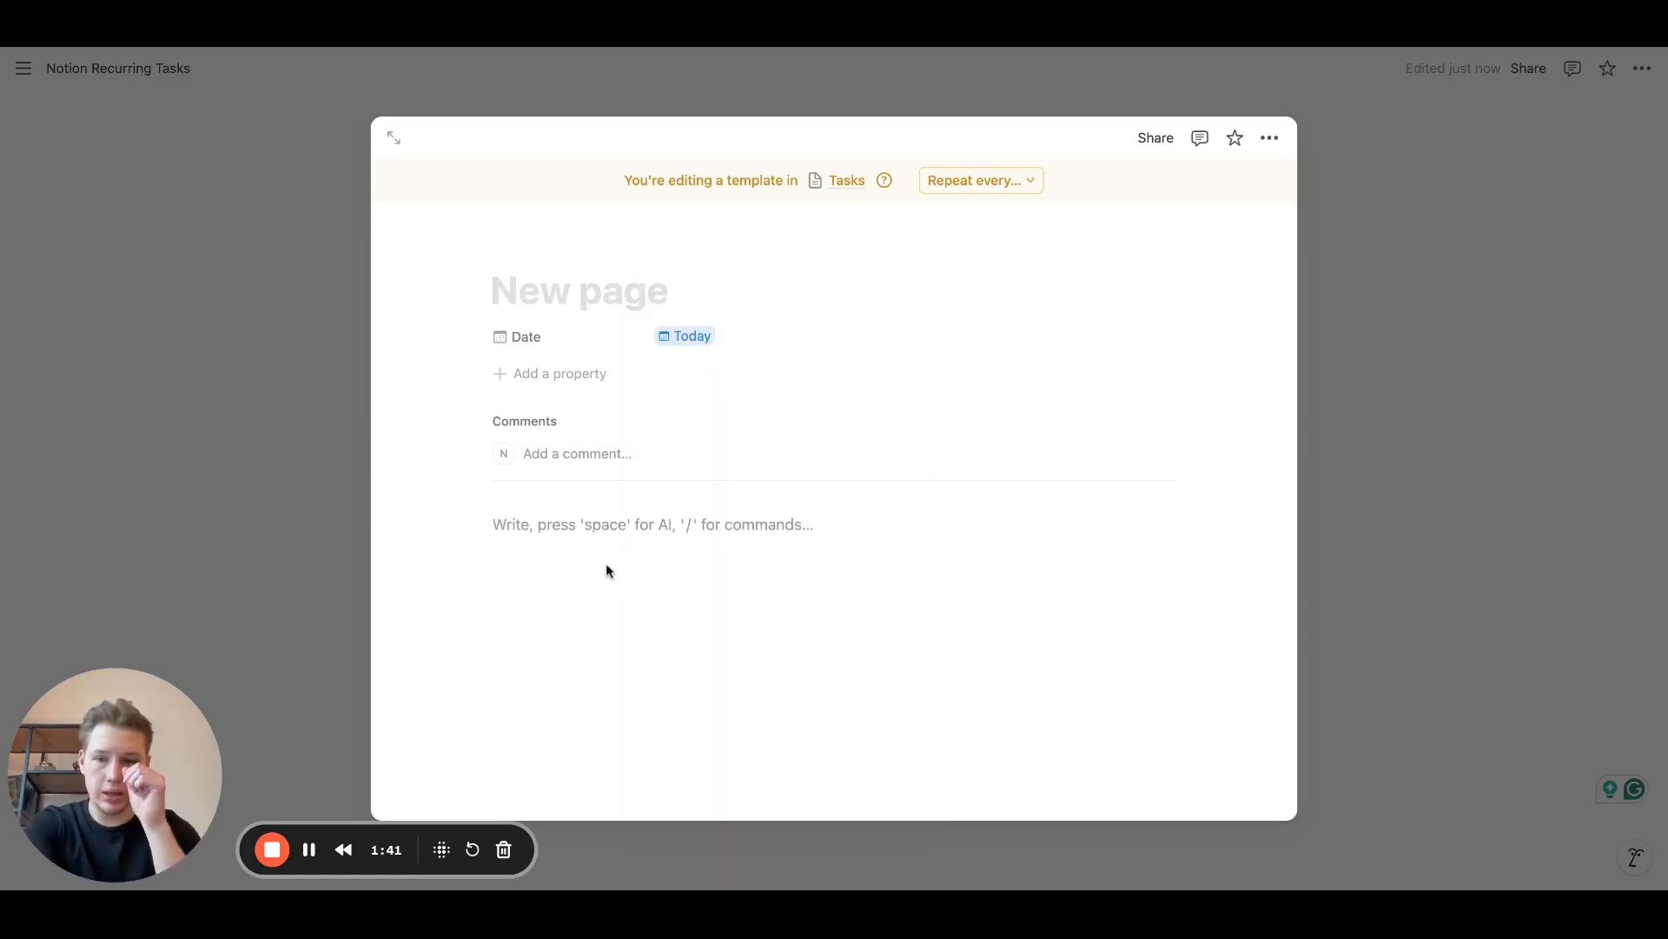
Step: Add a to-do list with the items "task 1", "task 2" and "task 3" to the template body and close the template
text(/)
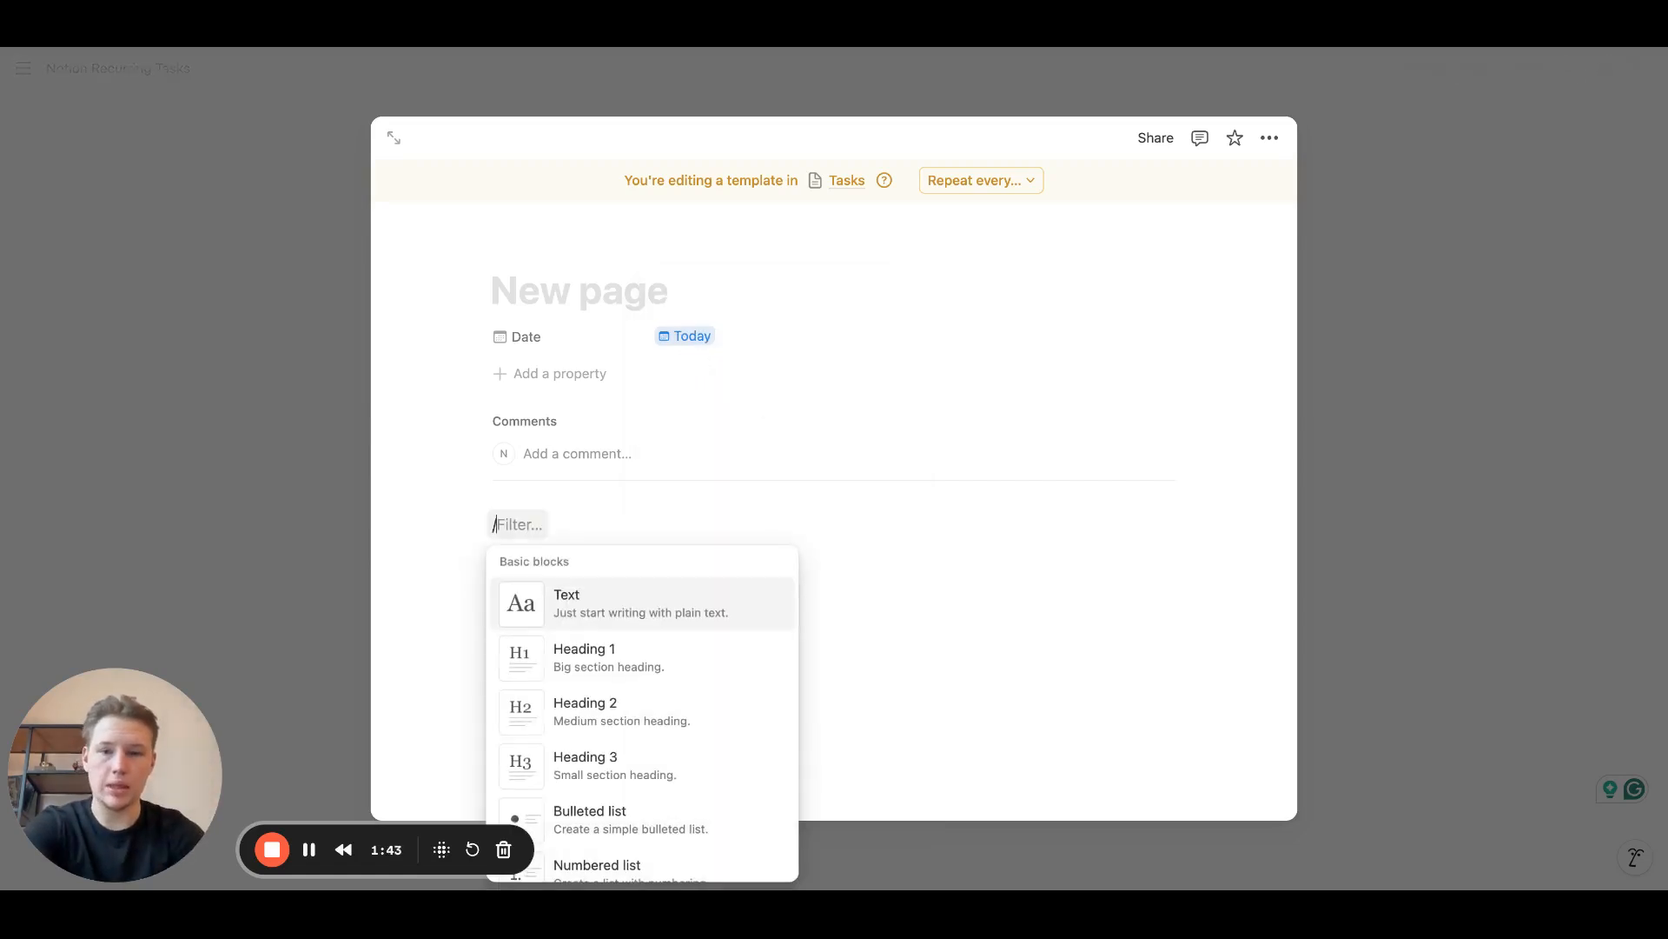
text(to)
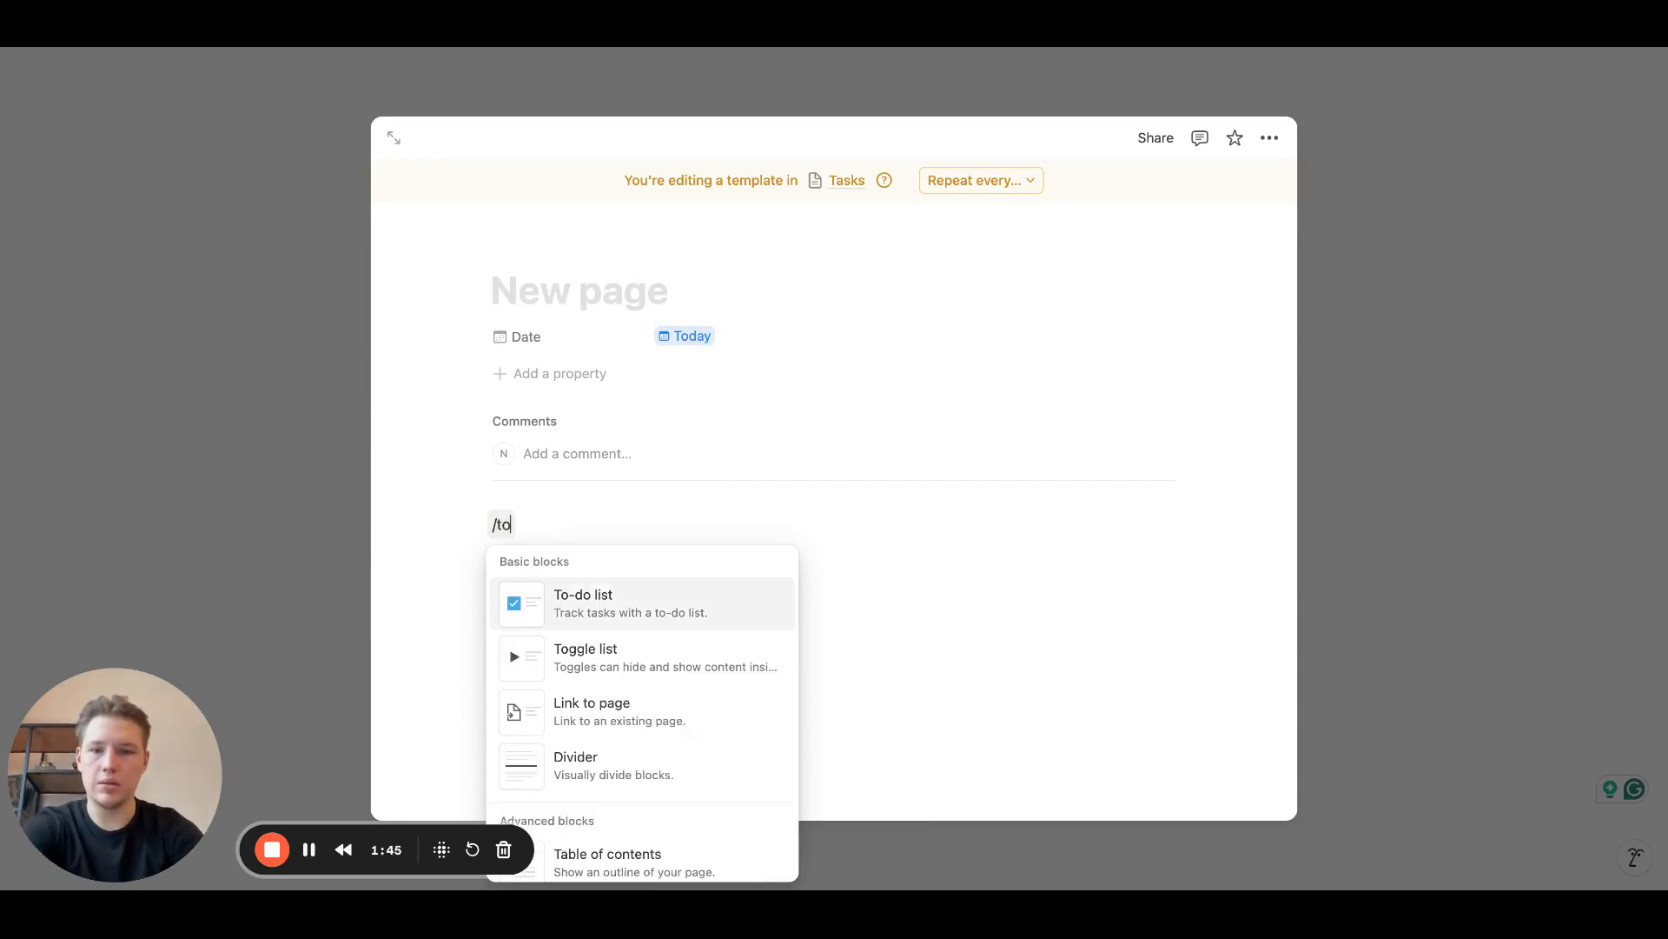
key(Return)
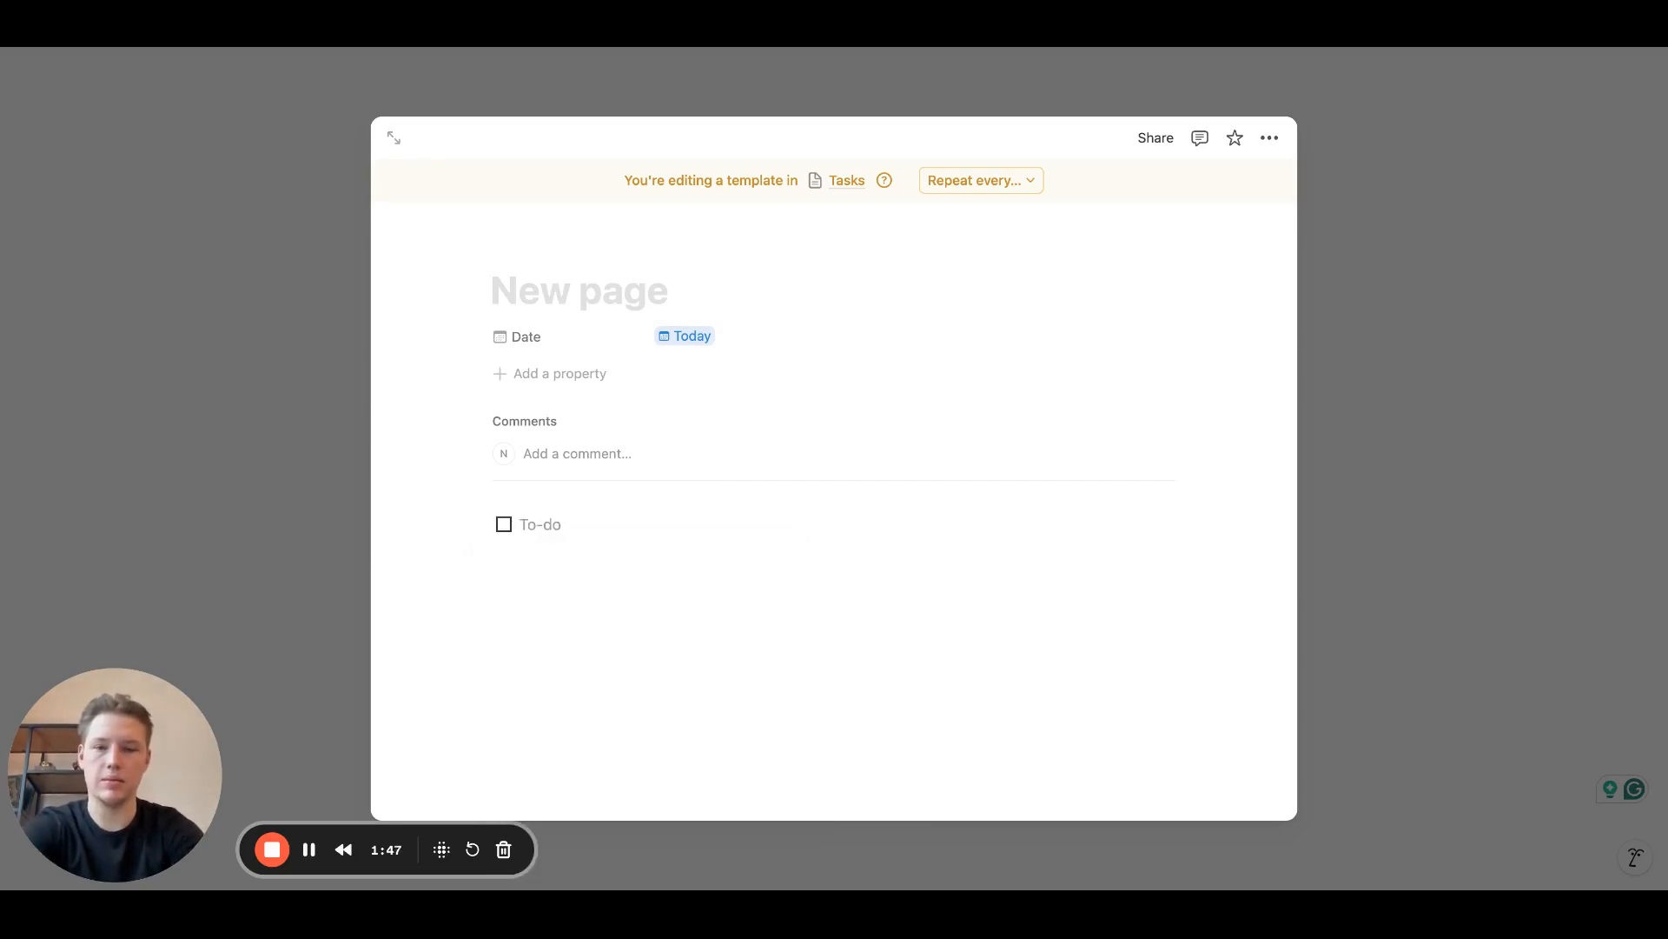
text(task 1)
key(Return)
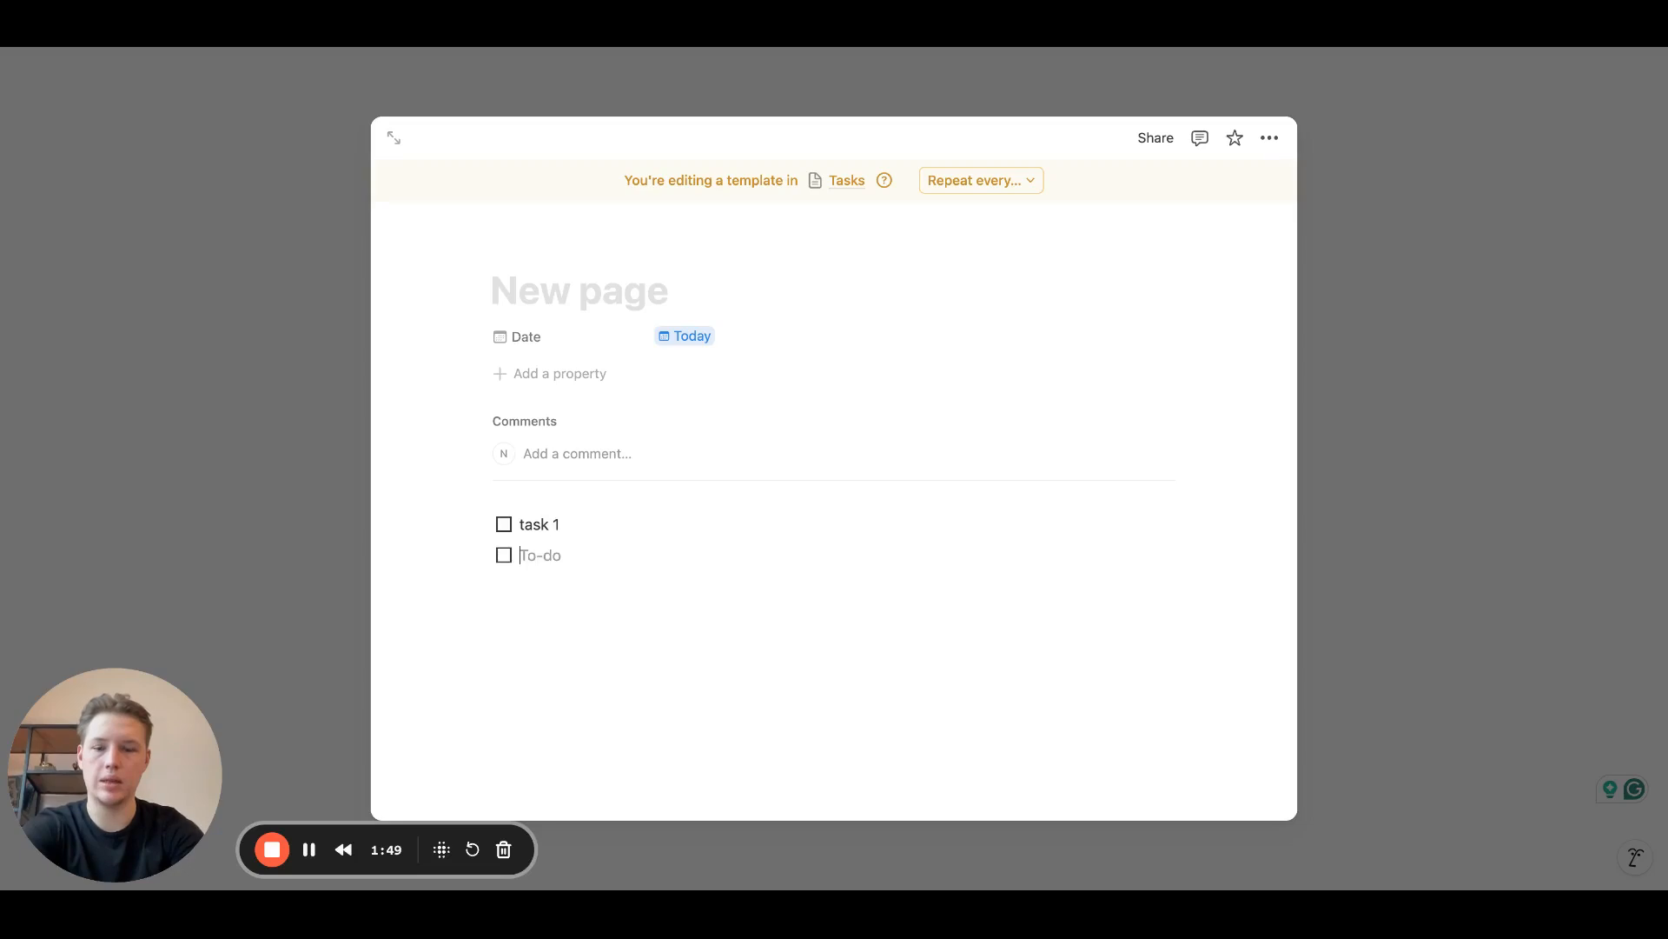
text(task 2)
key(Return)
text(task )
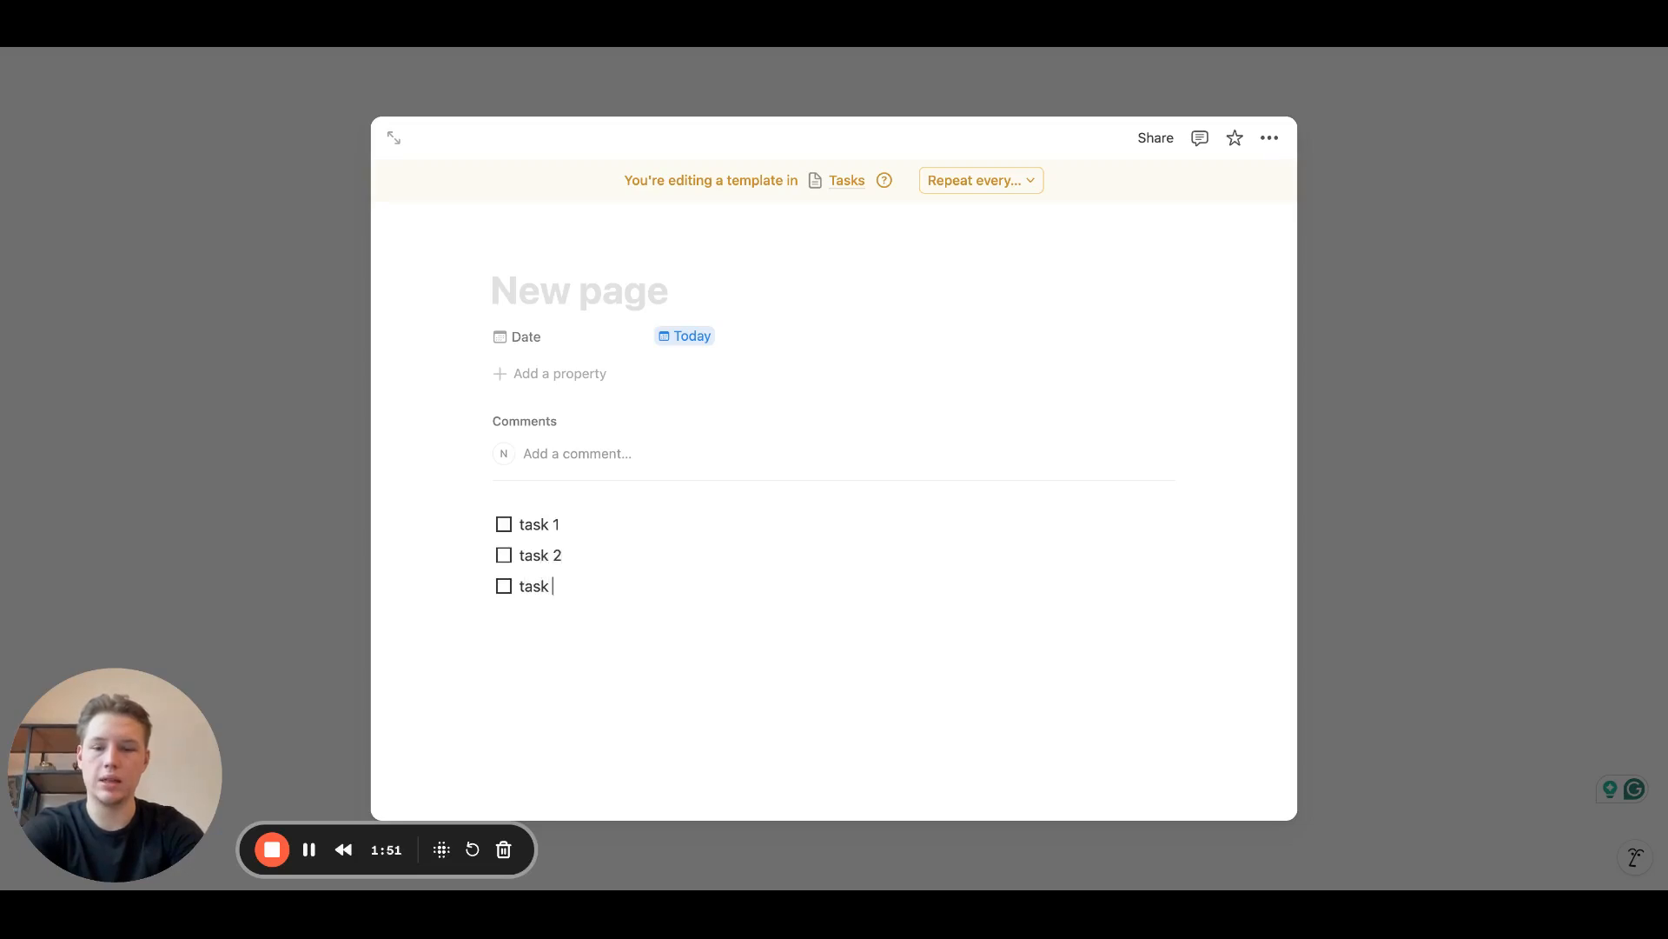
text(3)
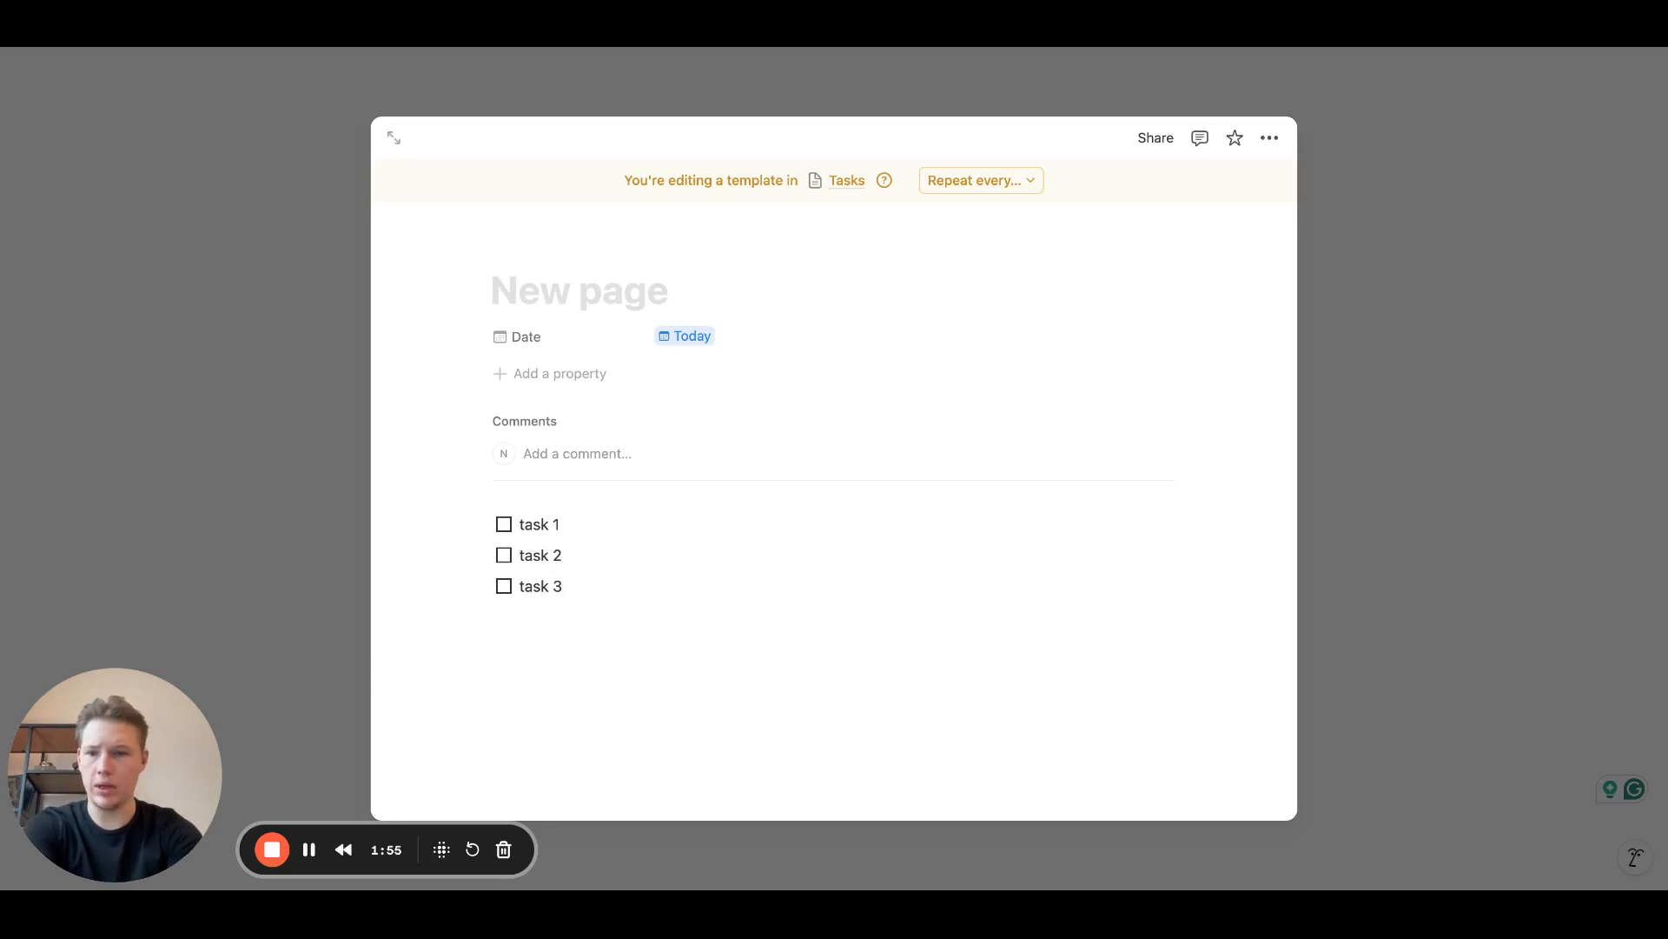
click(1332, 386)
Step: Set the "New page" template as the default for all views in "Tasks"
click(1163, 346)
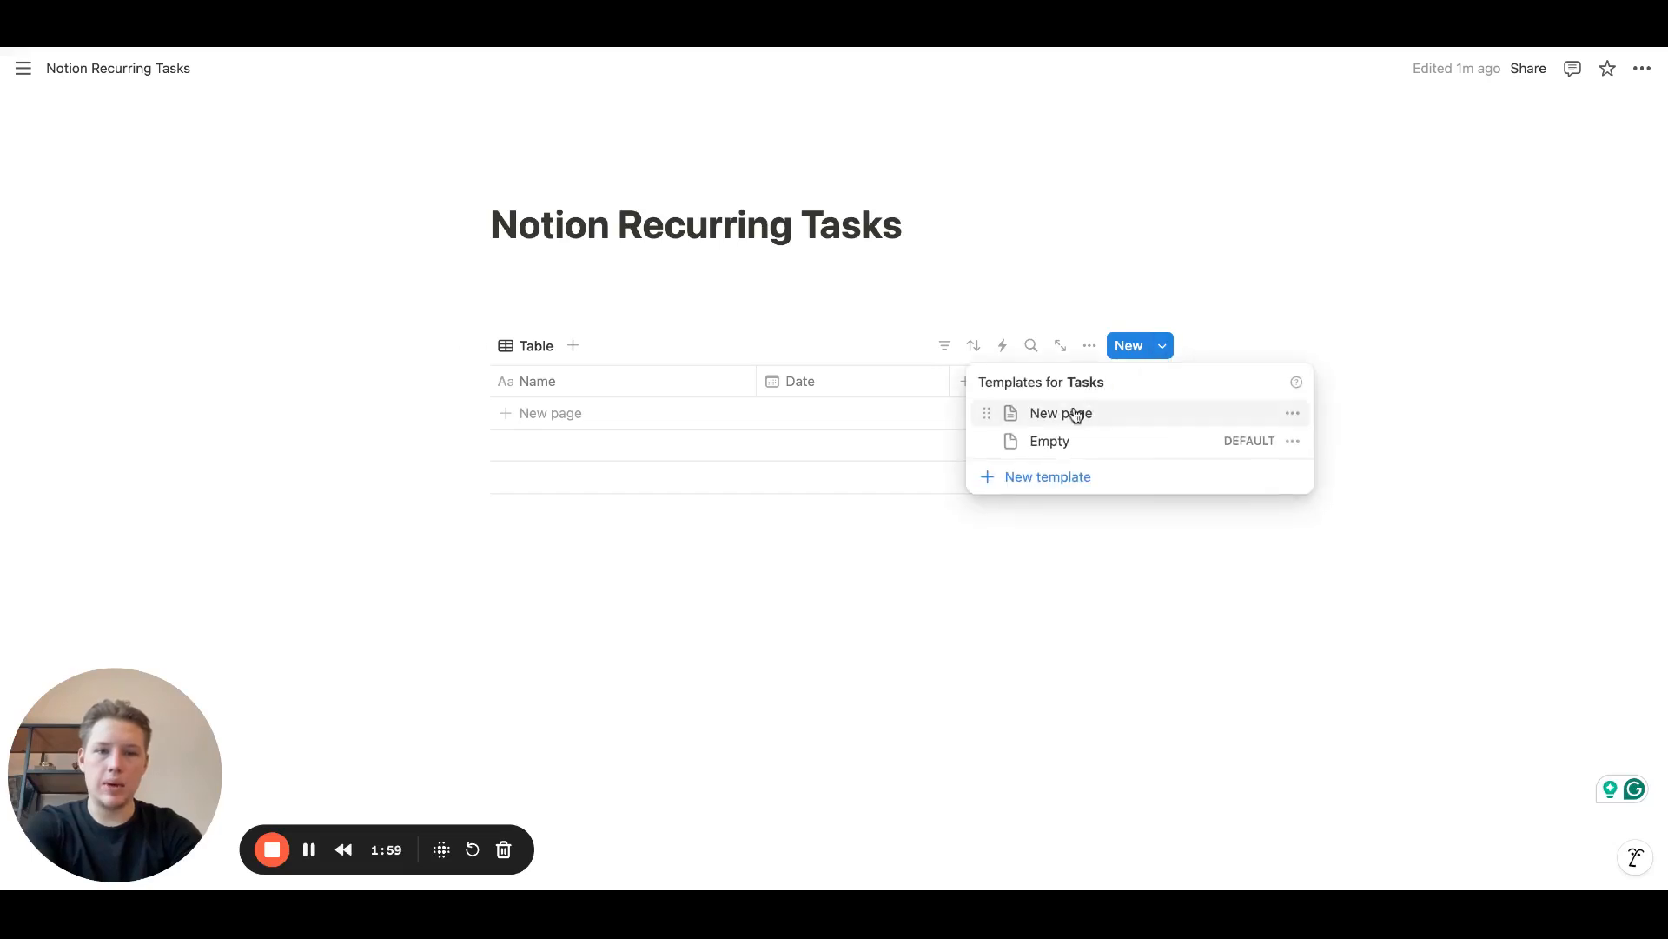
click(1293, 416)
click(1400, 391)
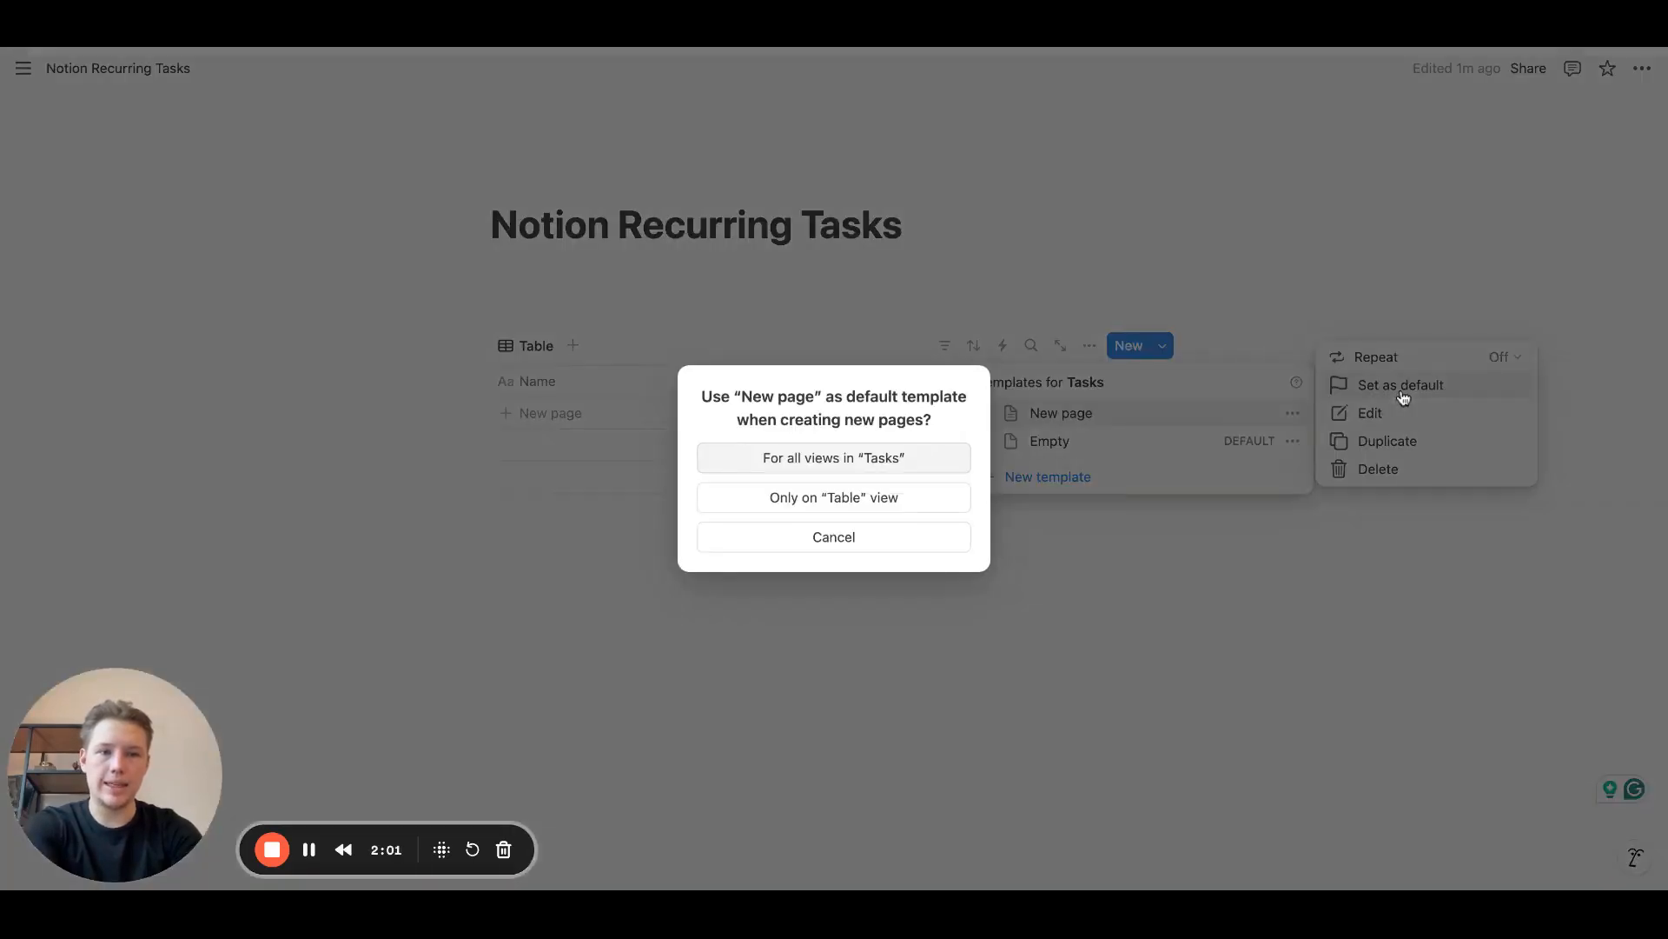
click(850, 472)
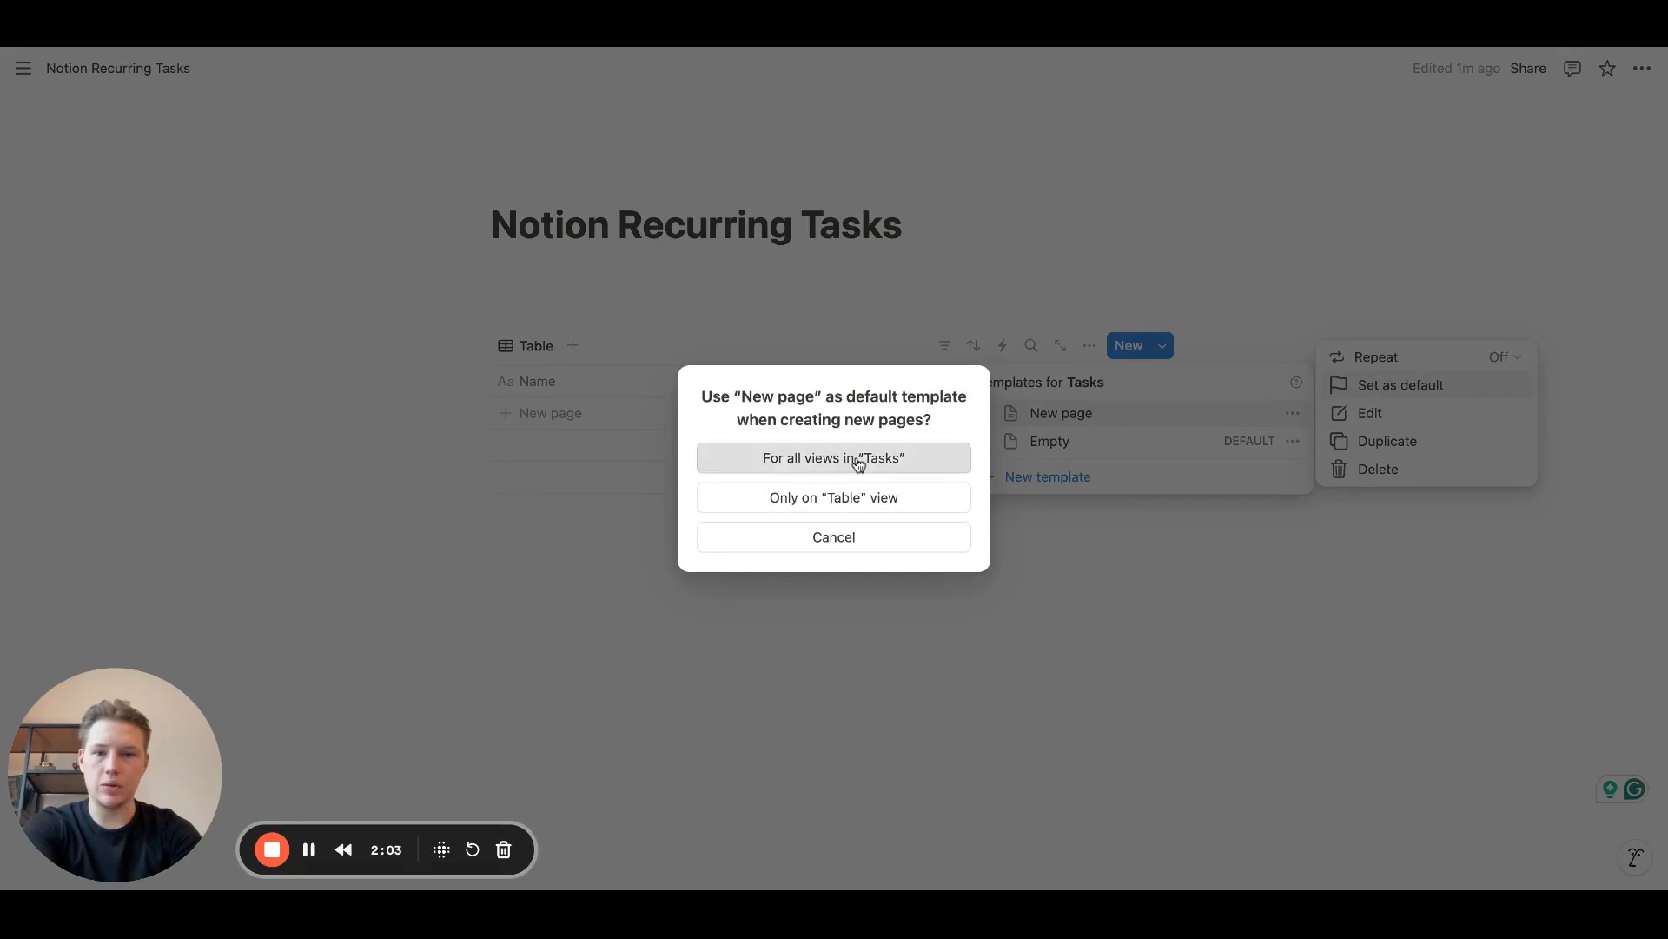
click(724, 513)
Step: Add an untitled page to the table from the default template and open it briefly to check its contents
click(563, 414)
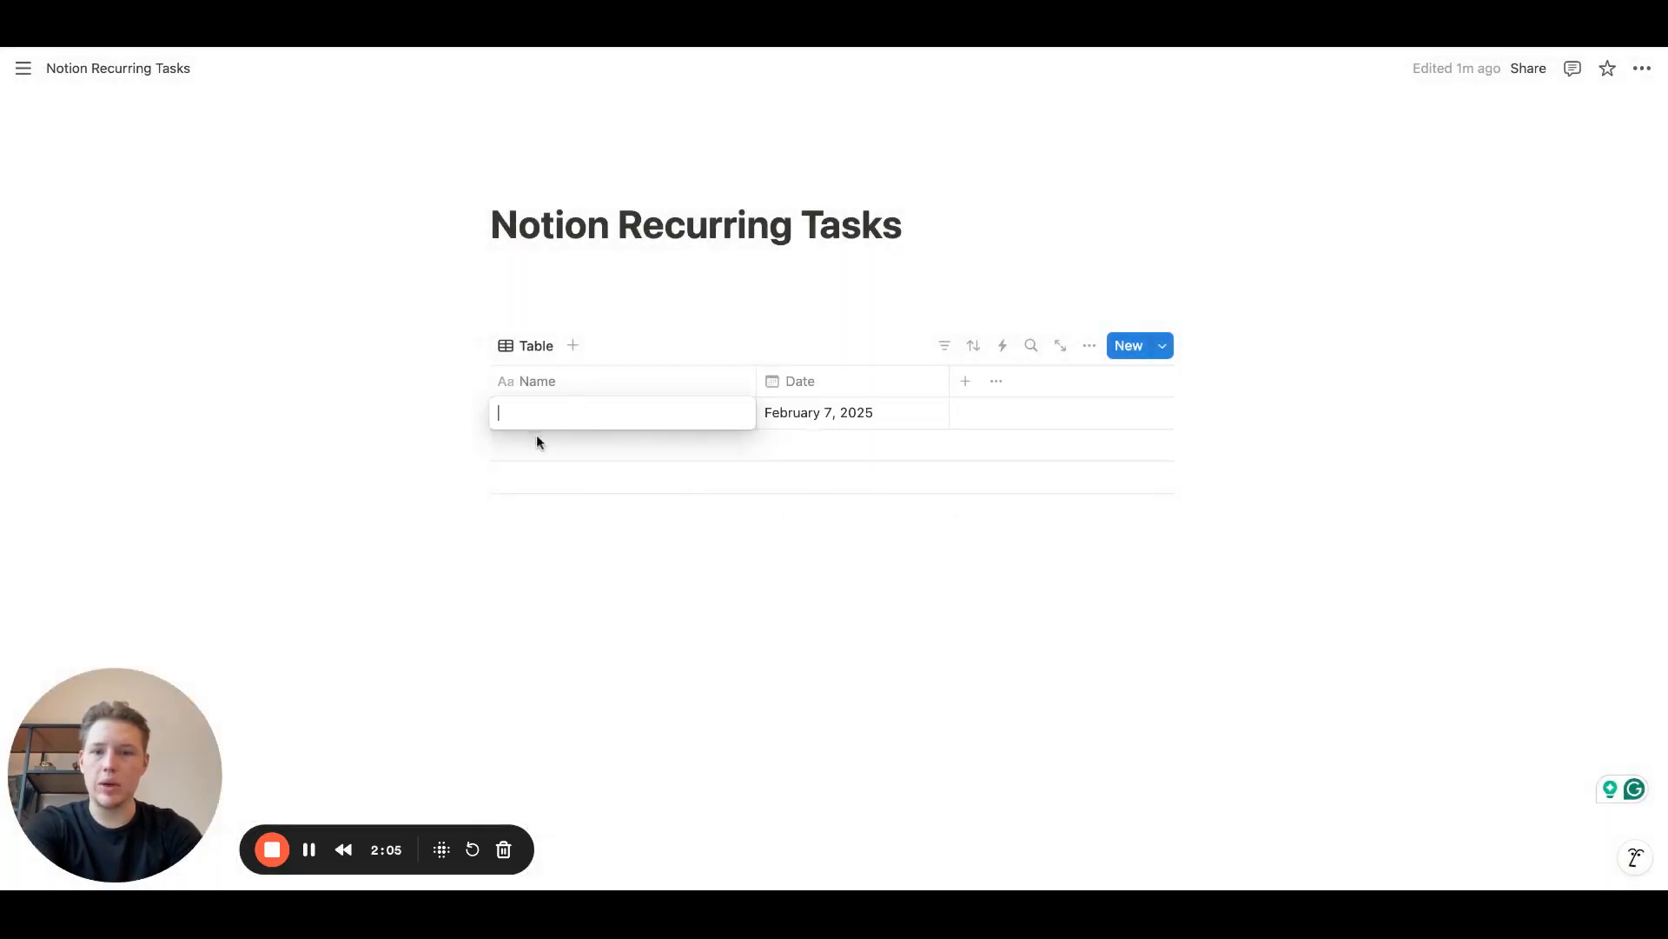
key(Escape)
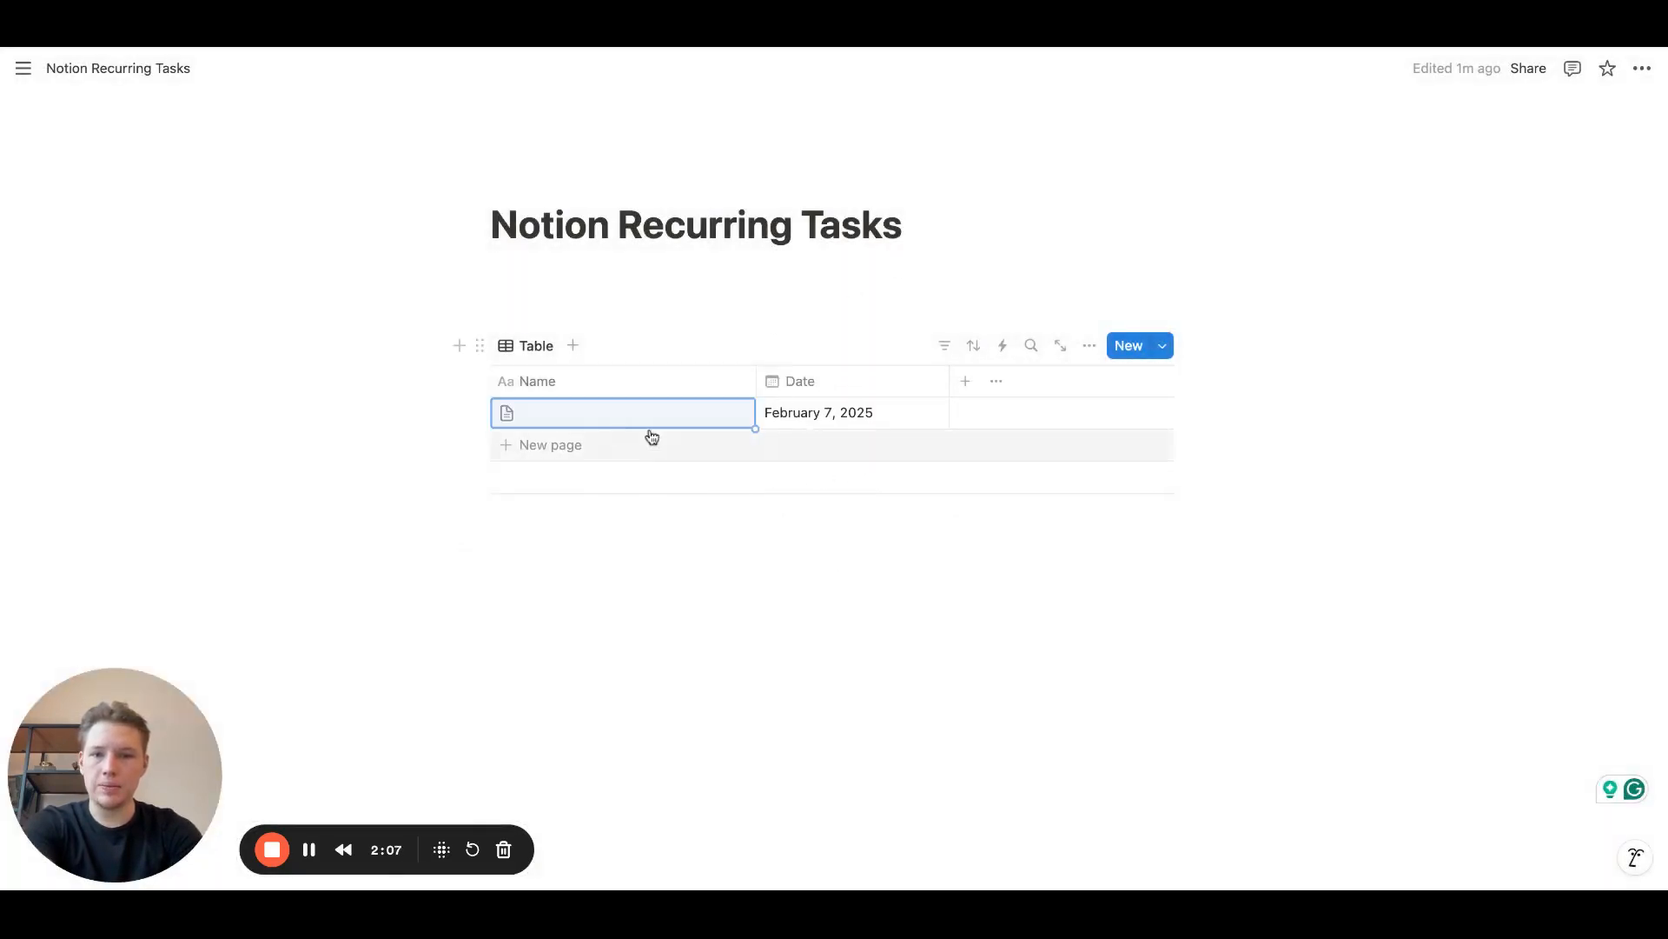
click(711, 415)
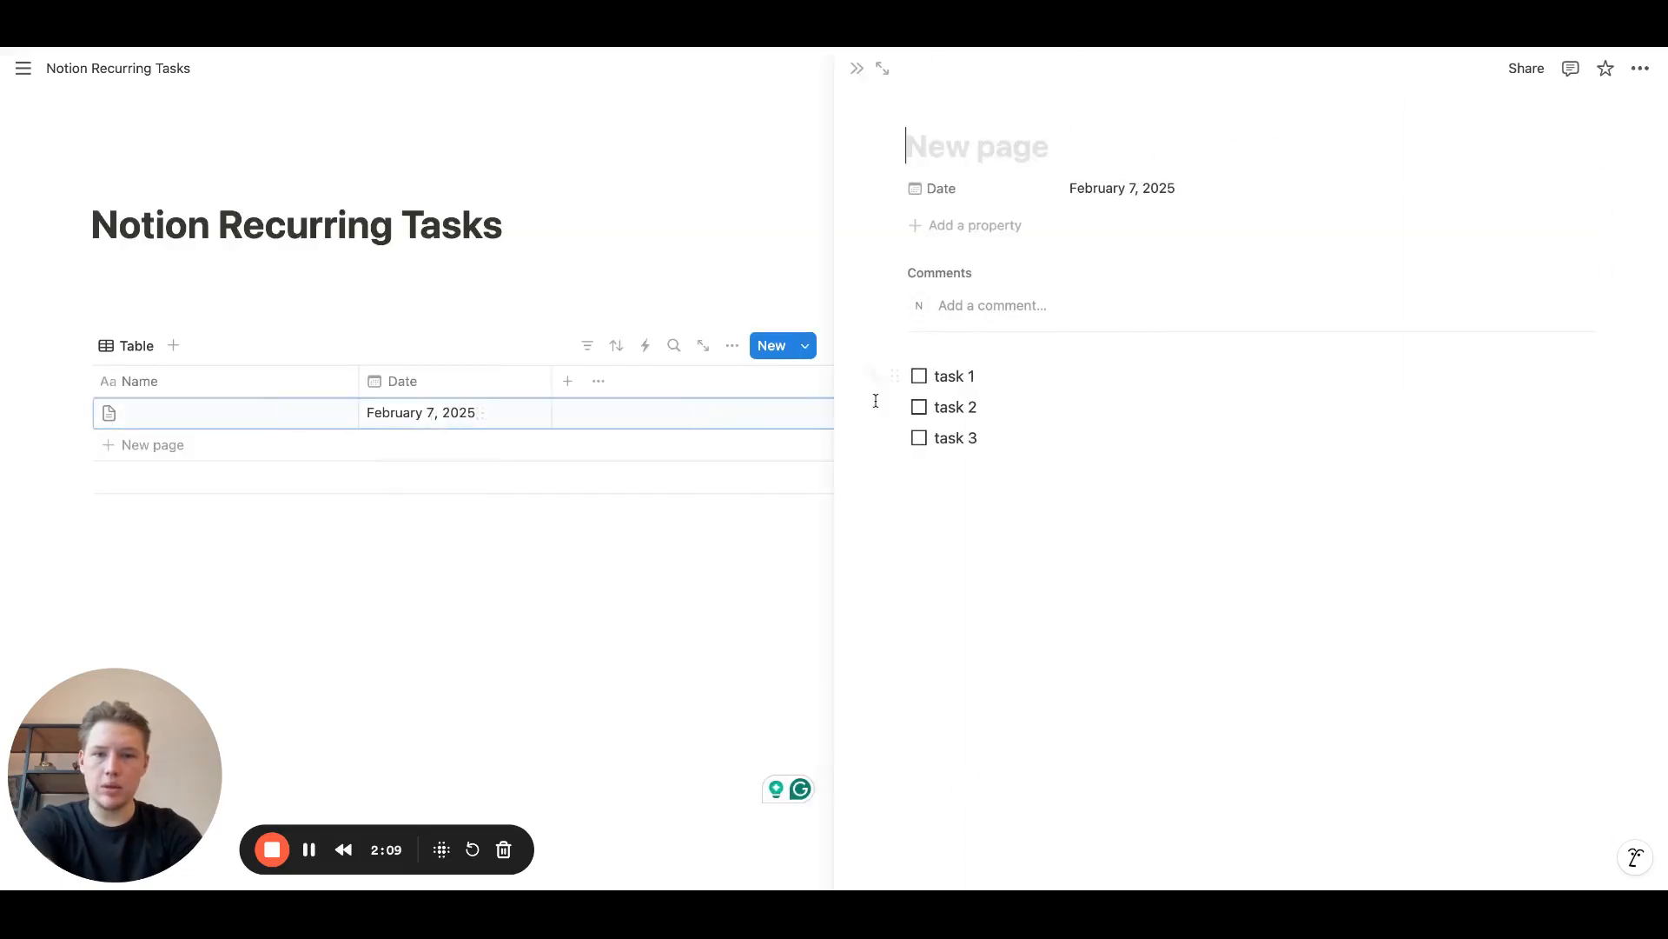
click(856, 68)
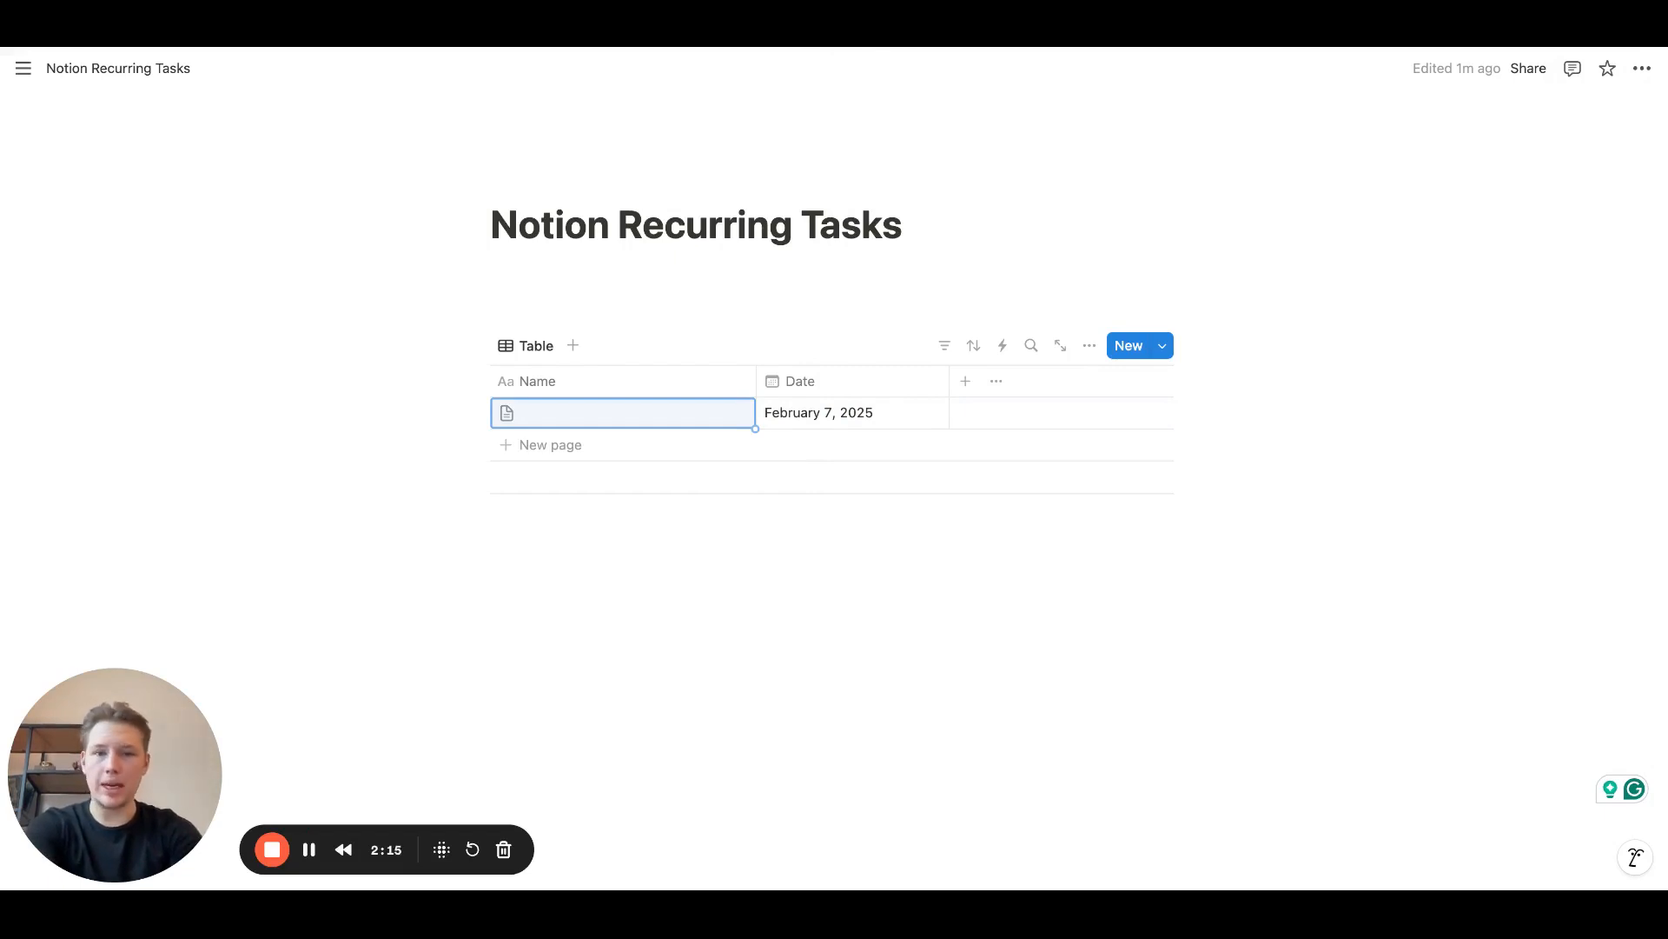
Step: Set the "New page" template to repeat every day
click(1163, 348)
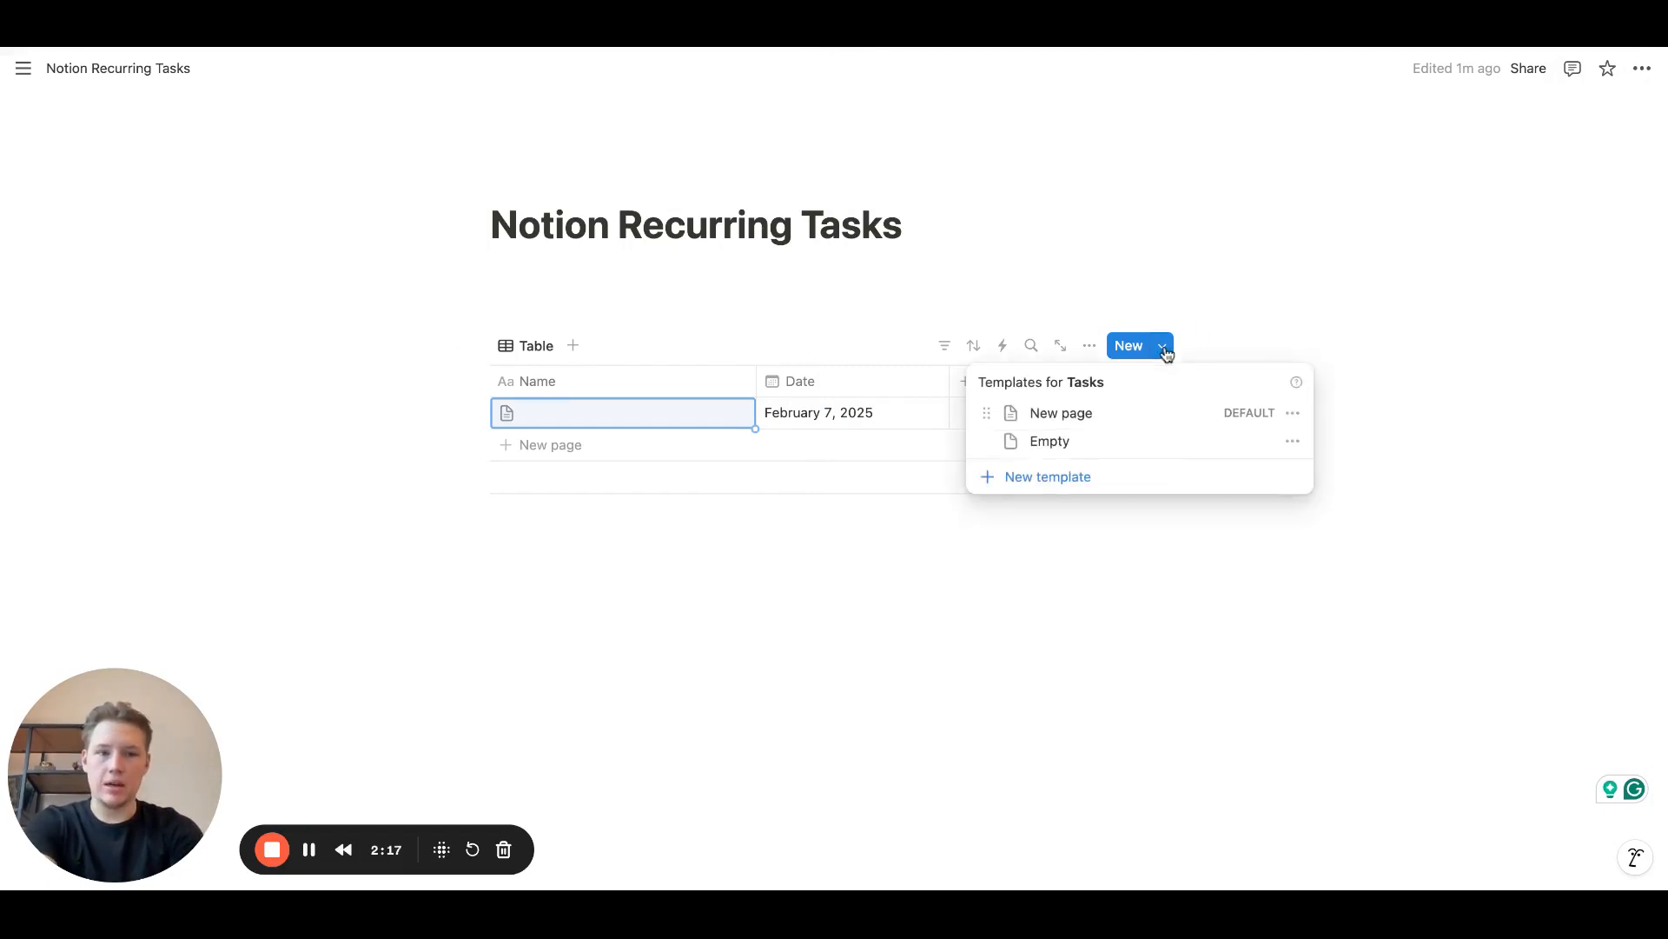
click(1294, 415)
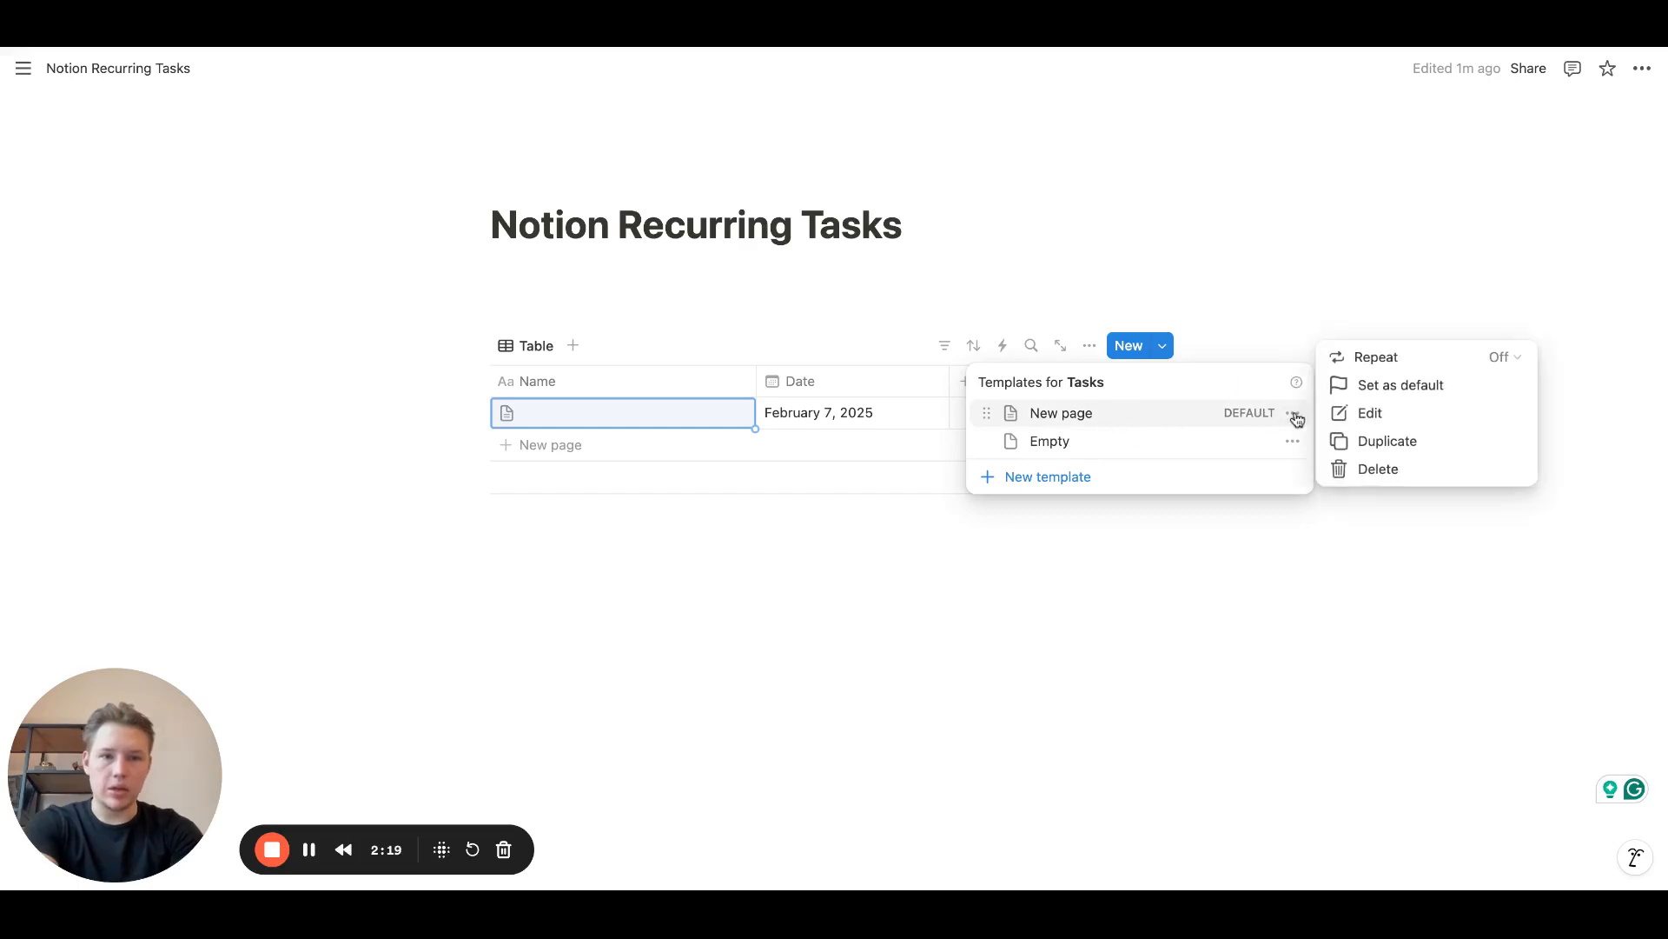
click(1469, 357)
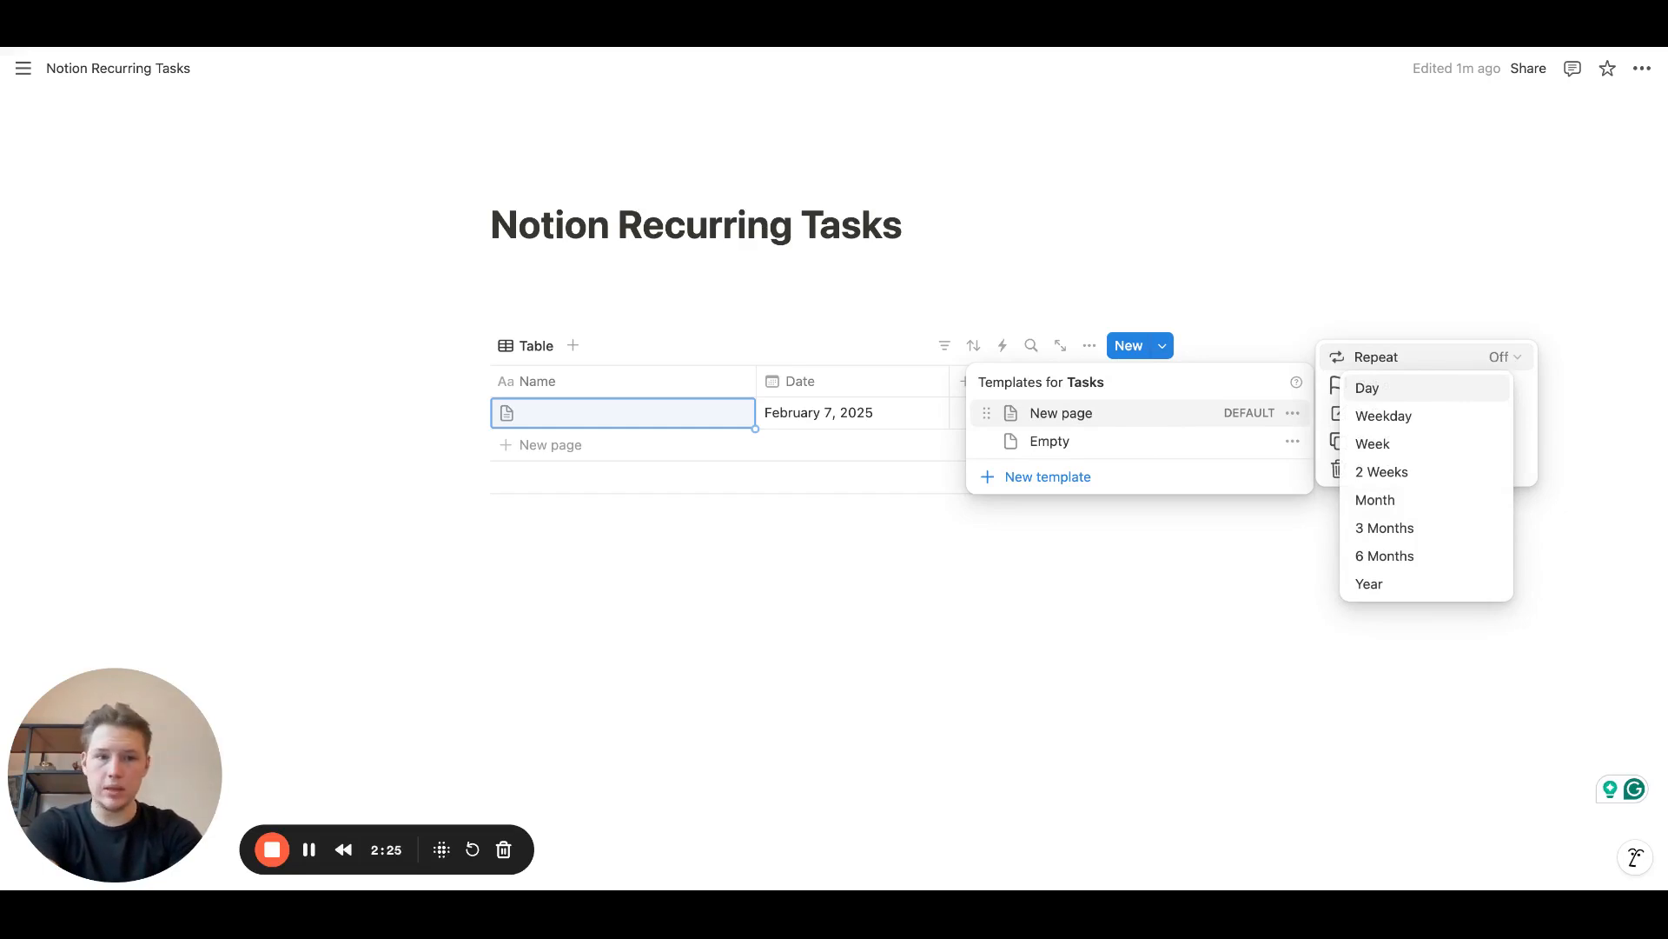
click(1392, 398)
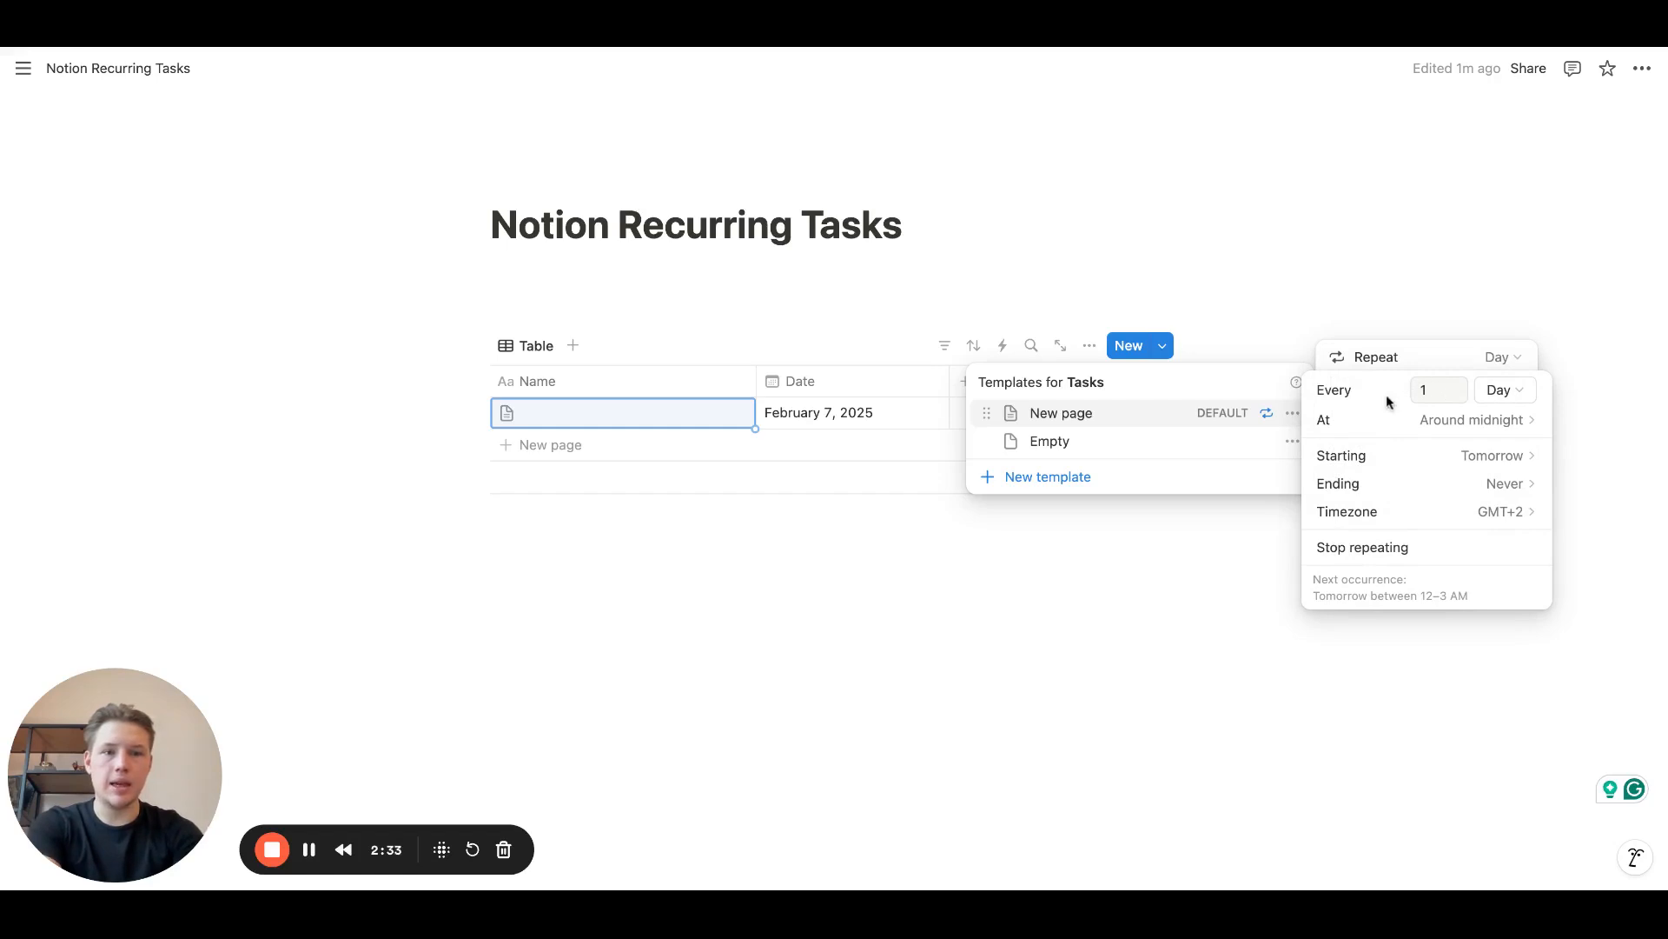
Step: Examine the repeat schedule's interval, unit, time of day and start date options without altering them
click(1501, 390)
click(1502, 390)
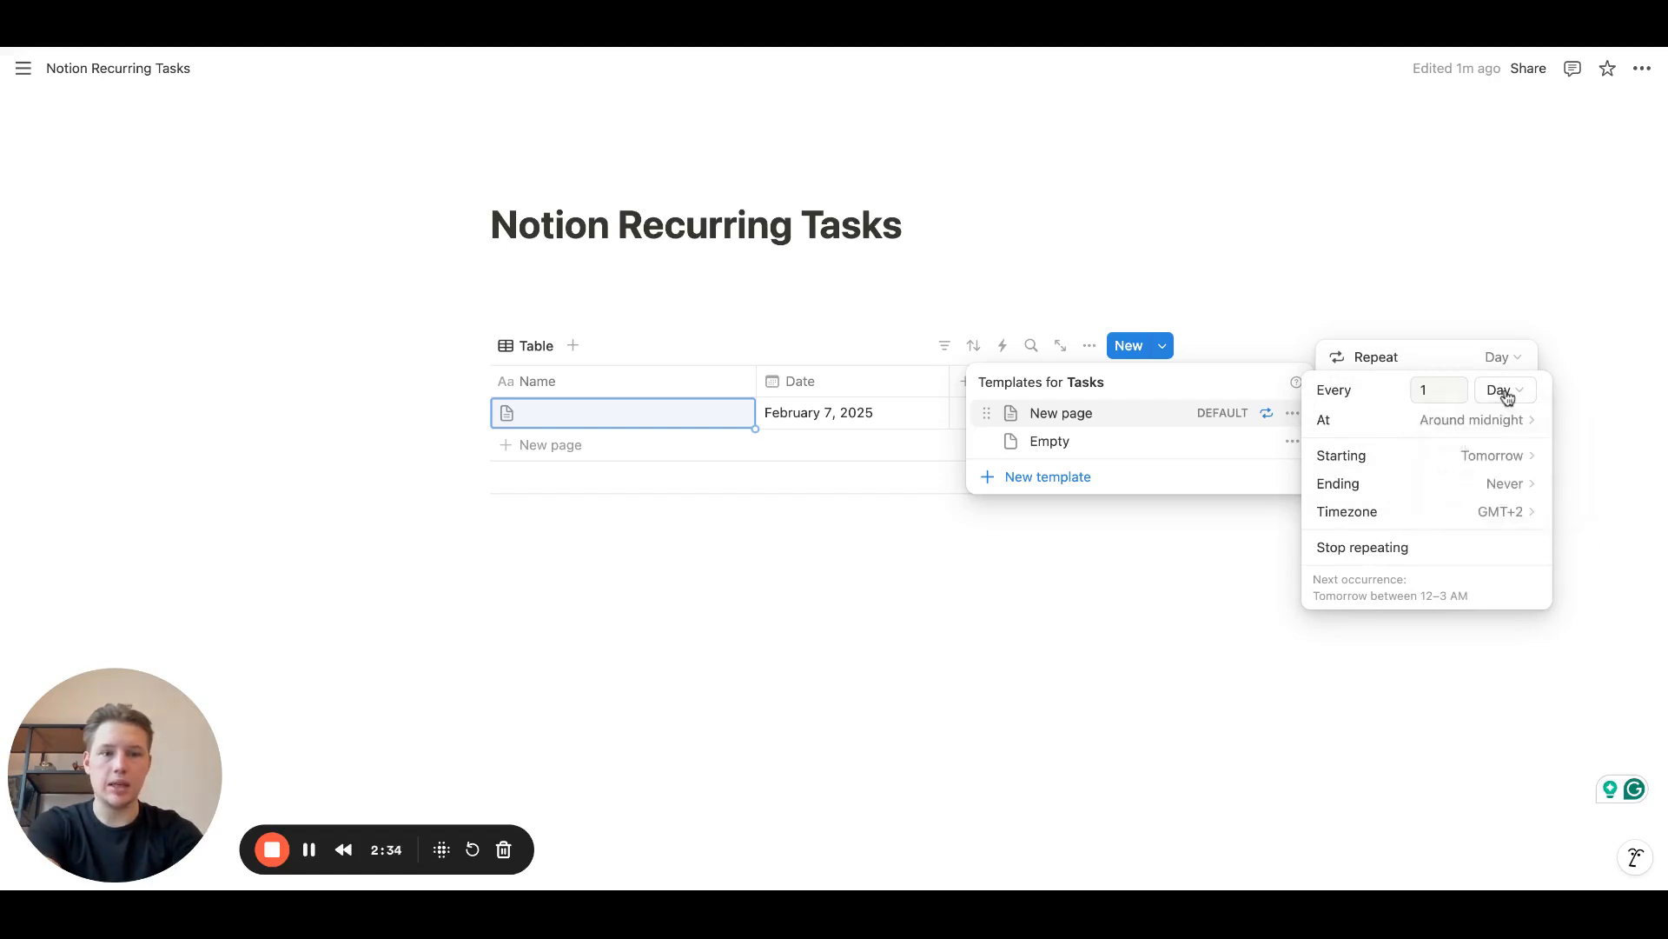
click(1446, 390)
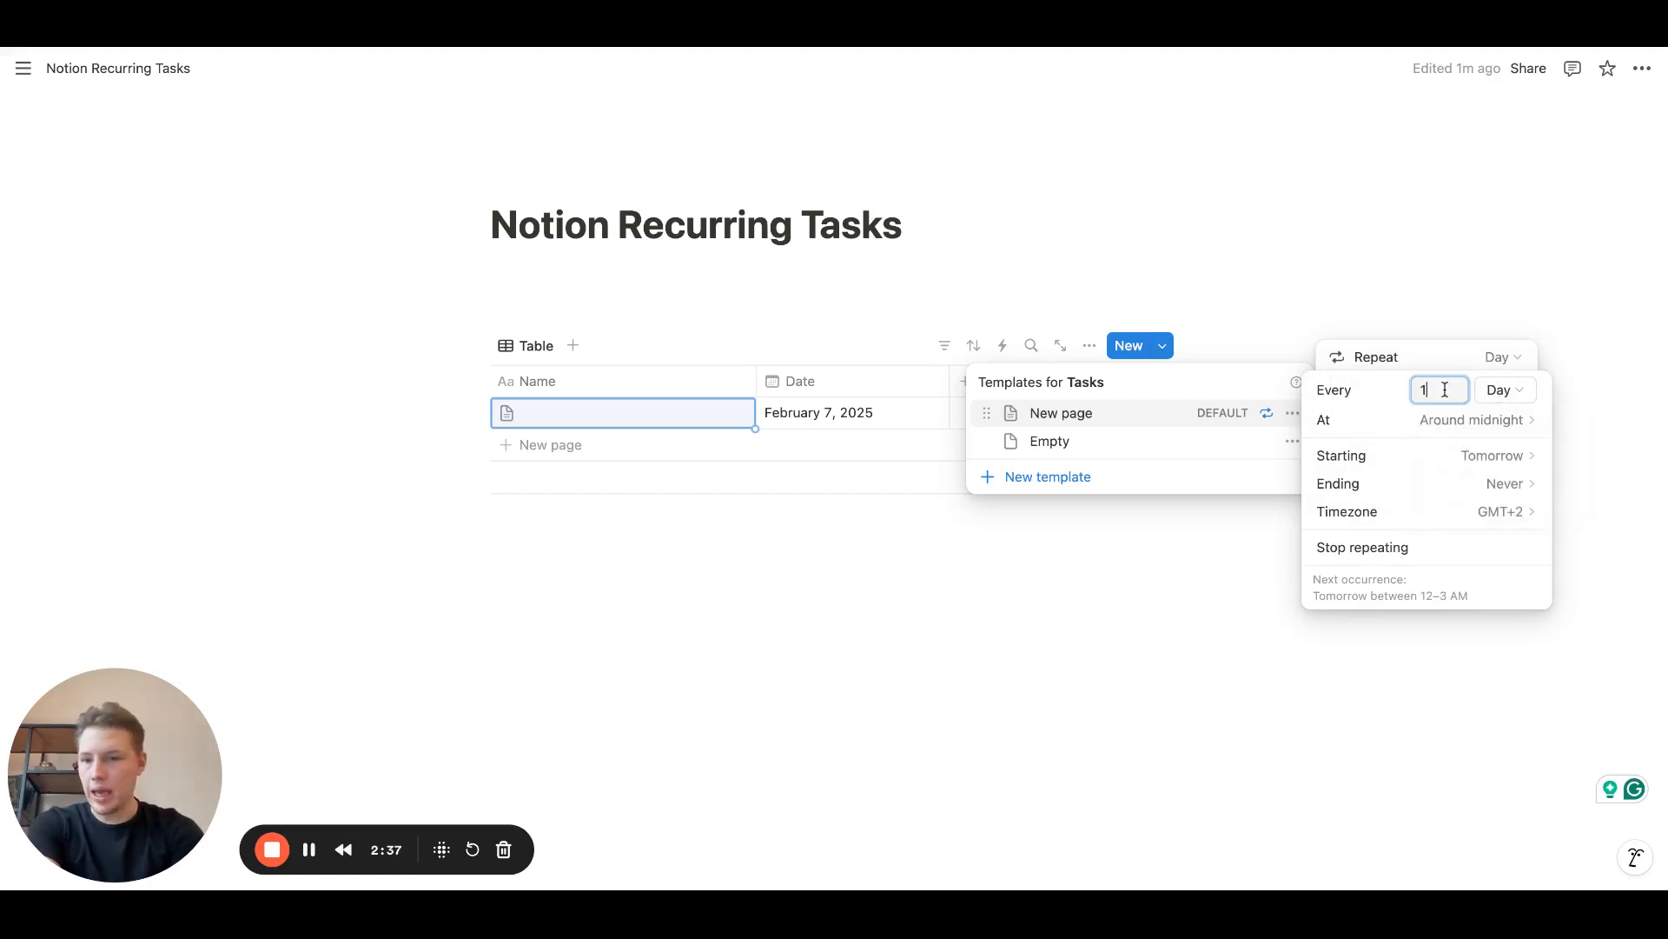
click(1500, 392)
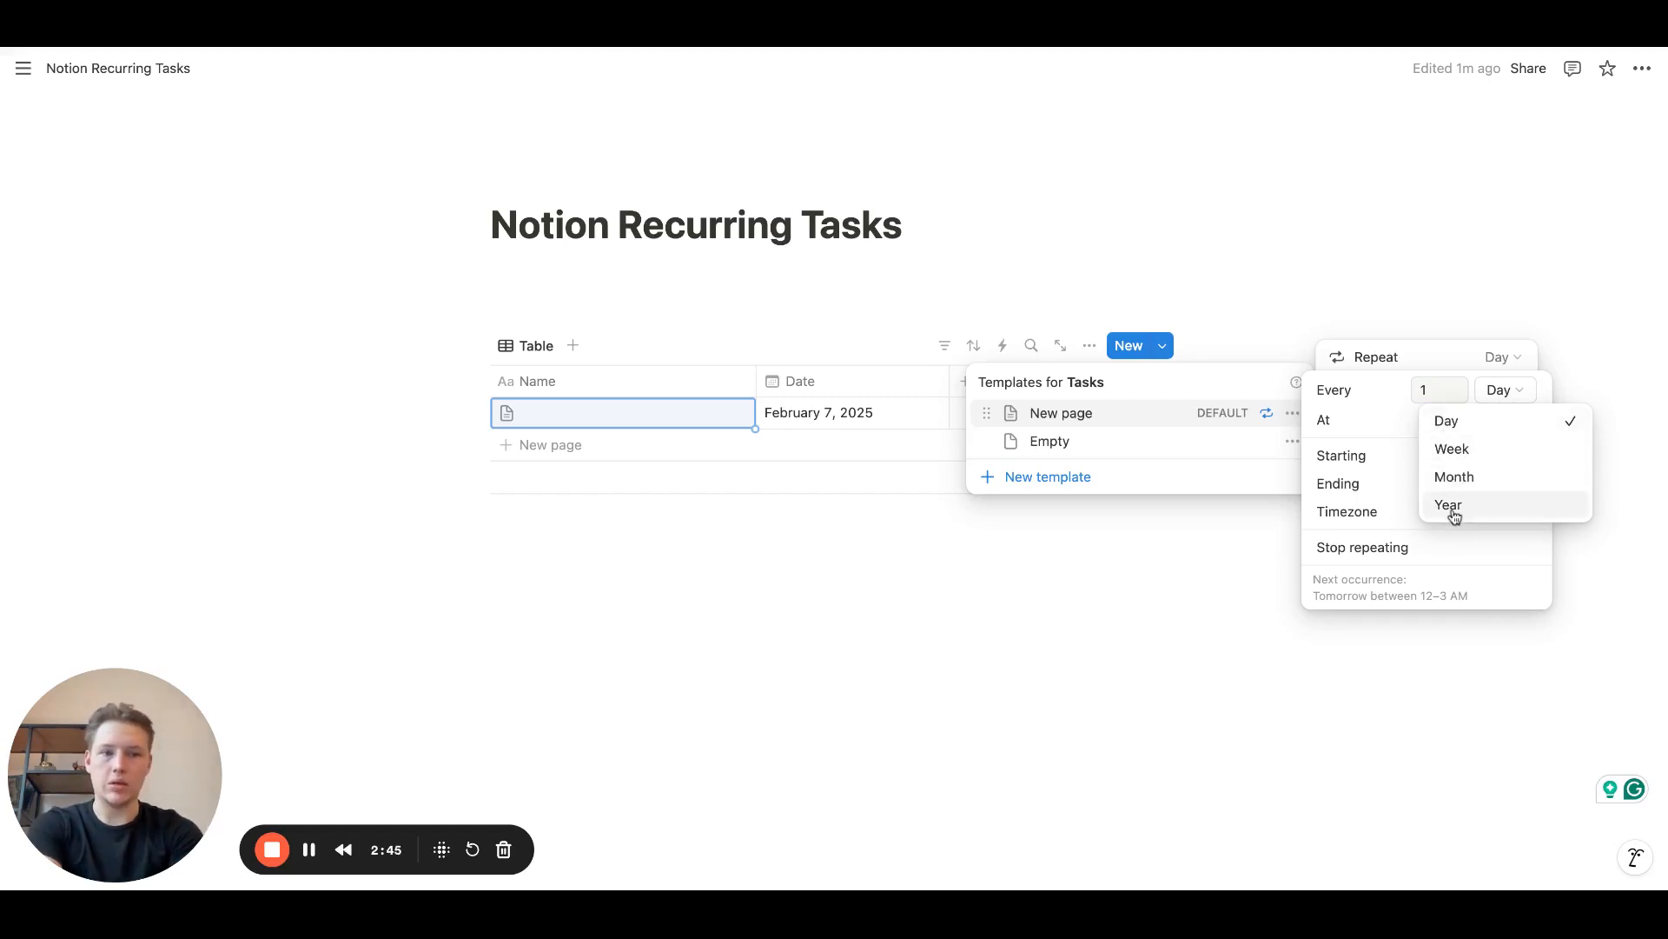
click(1509, 393)
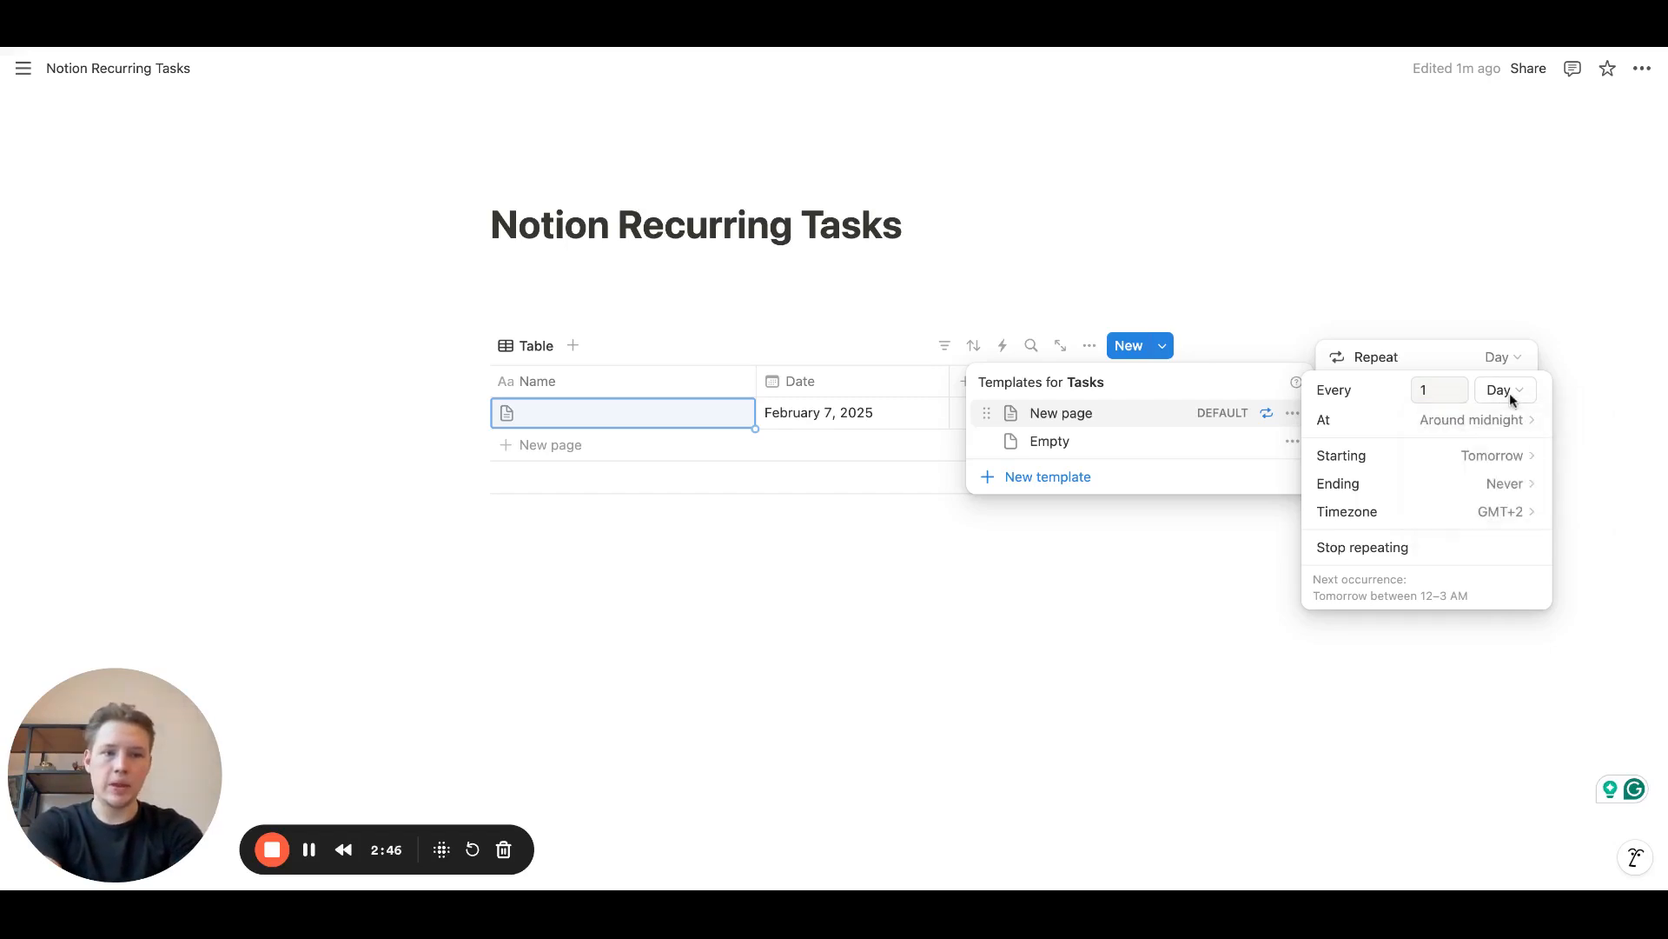
click(1403, 432)
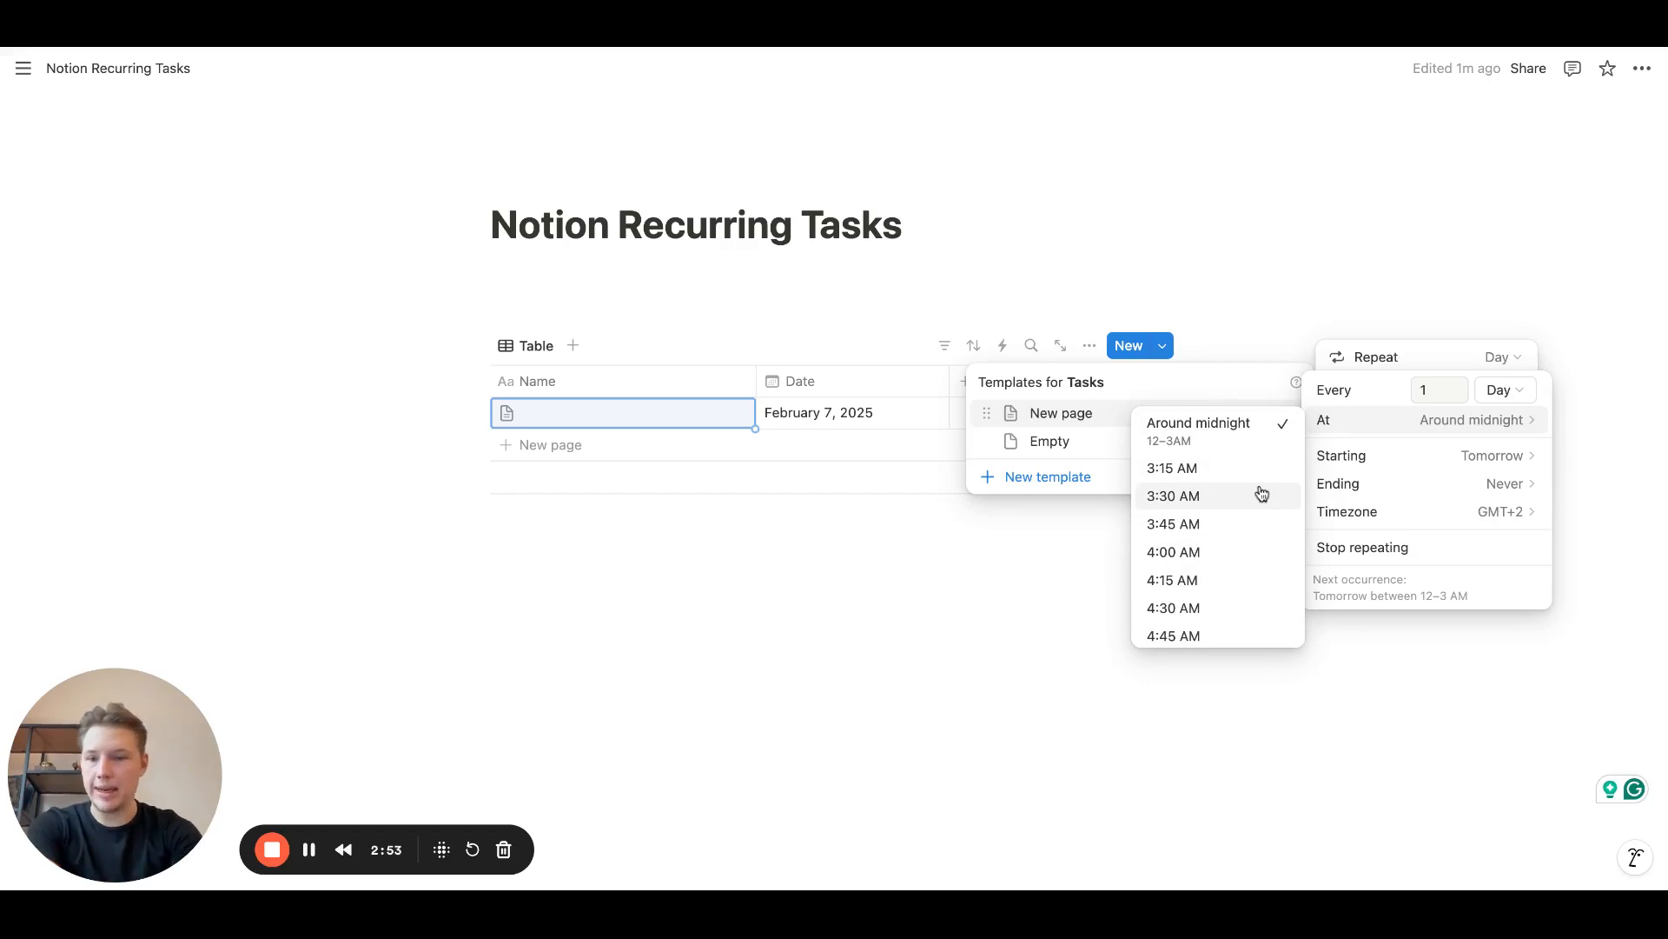
click(1405, 416)
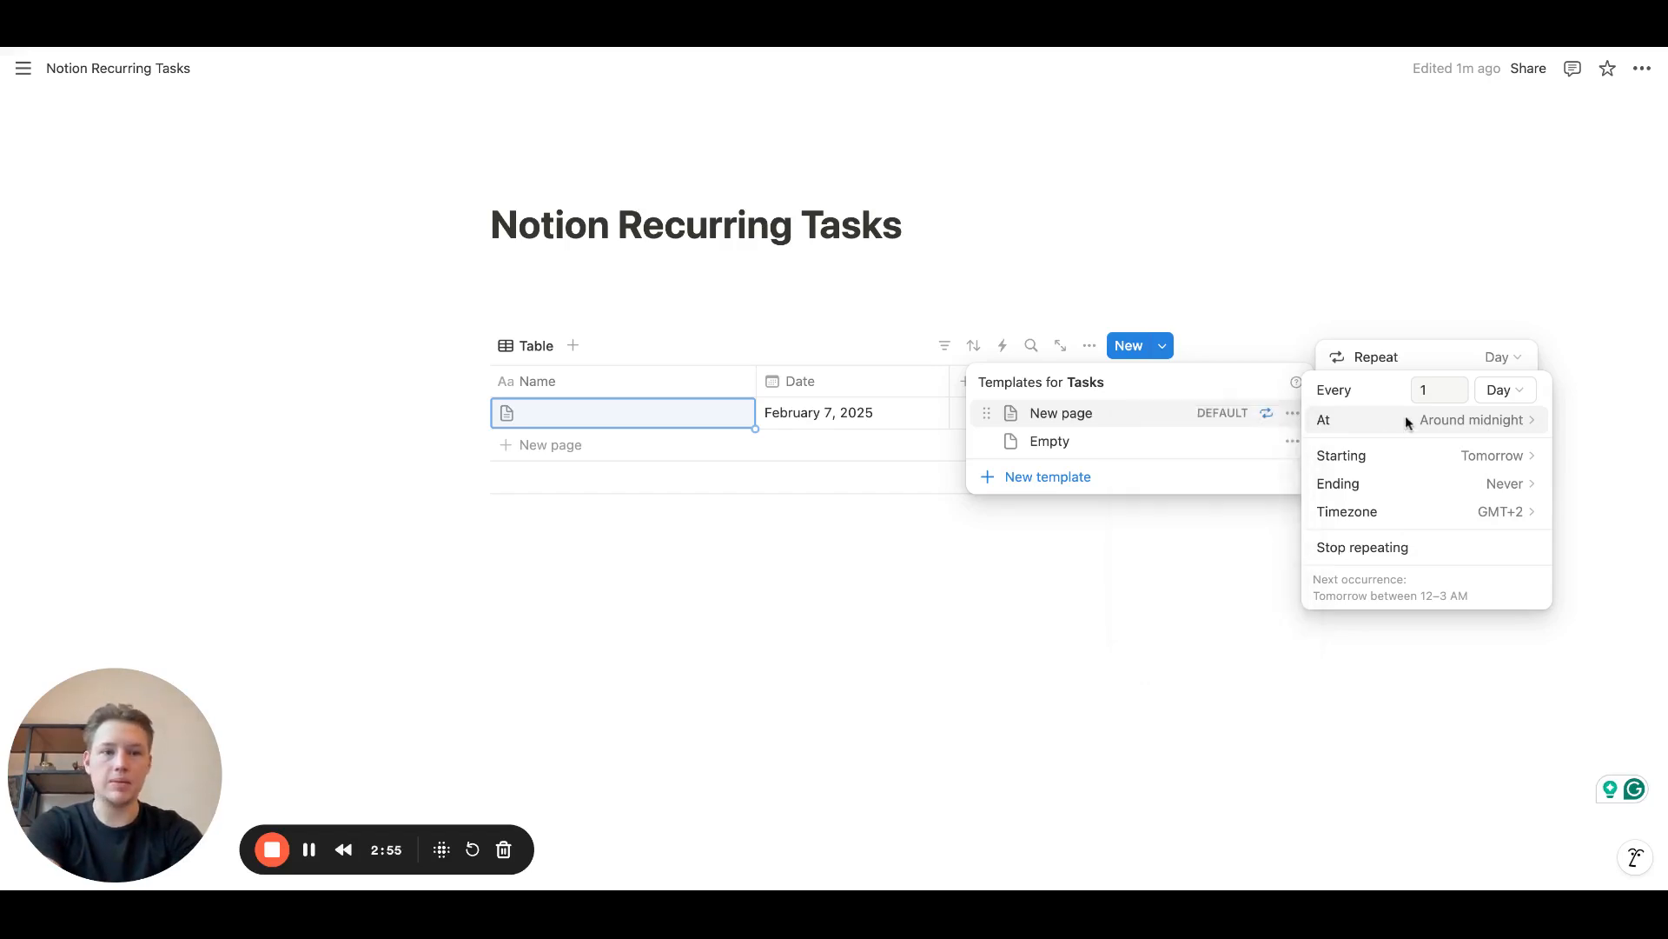
click(1456, 460)
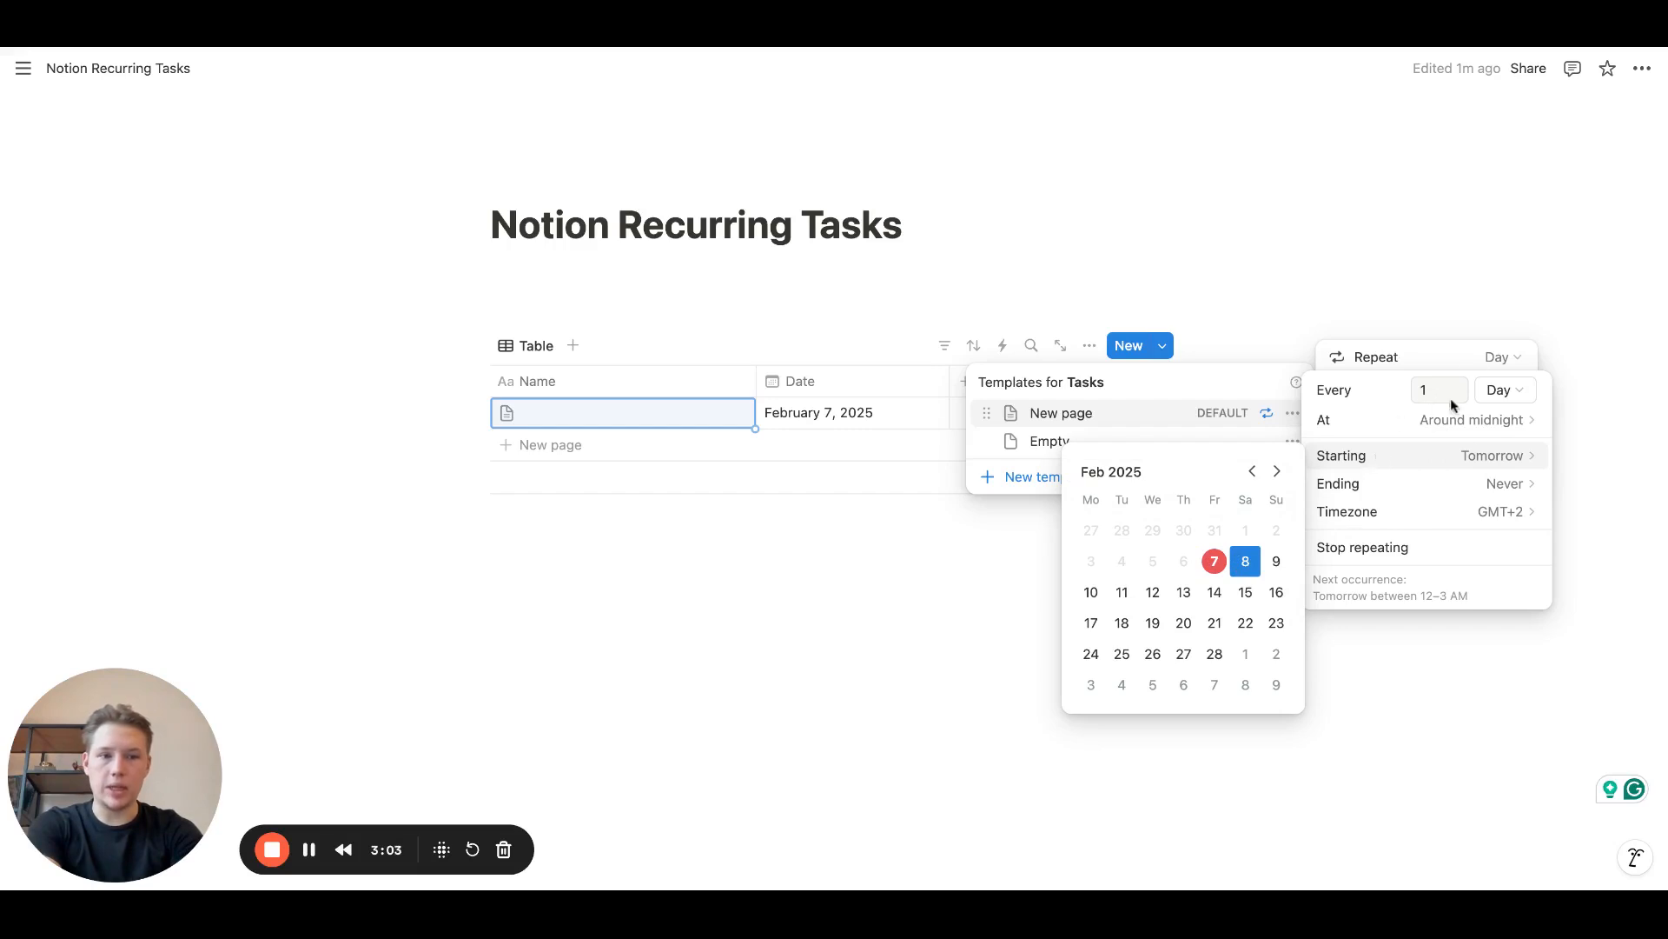
click(1419, 449)
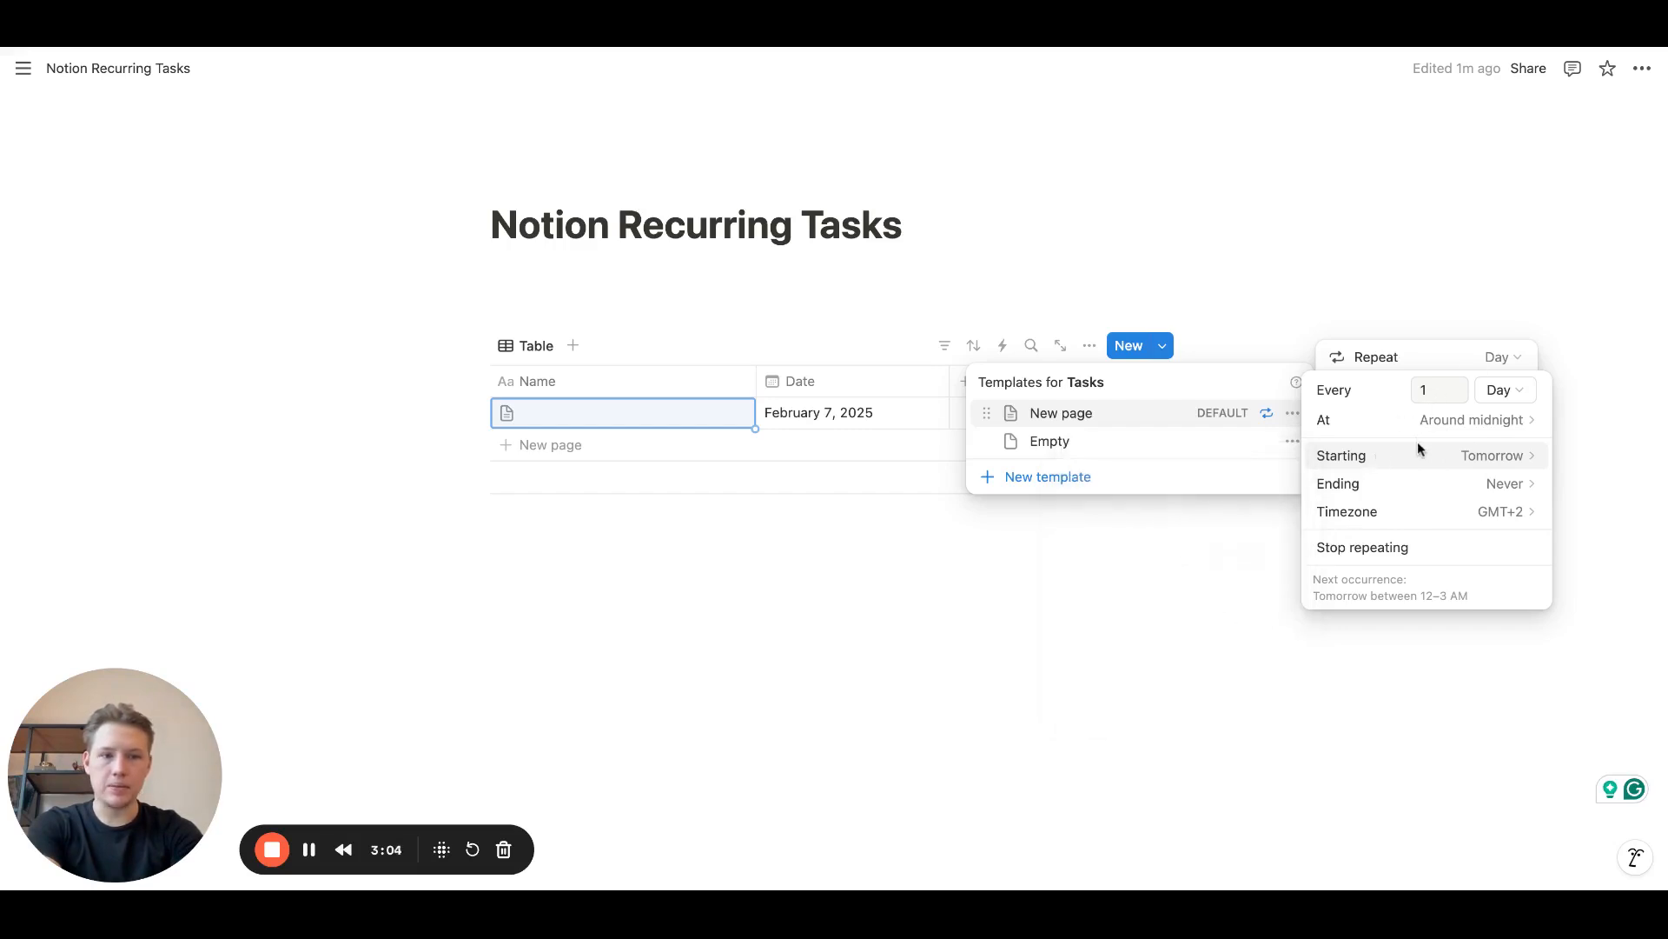
Step: Set the template's daily repeat to end after 14 runs
click(1456, 487)
click(1185, 529)
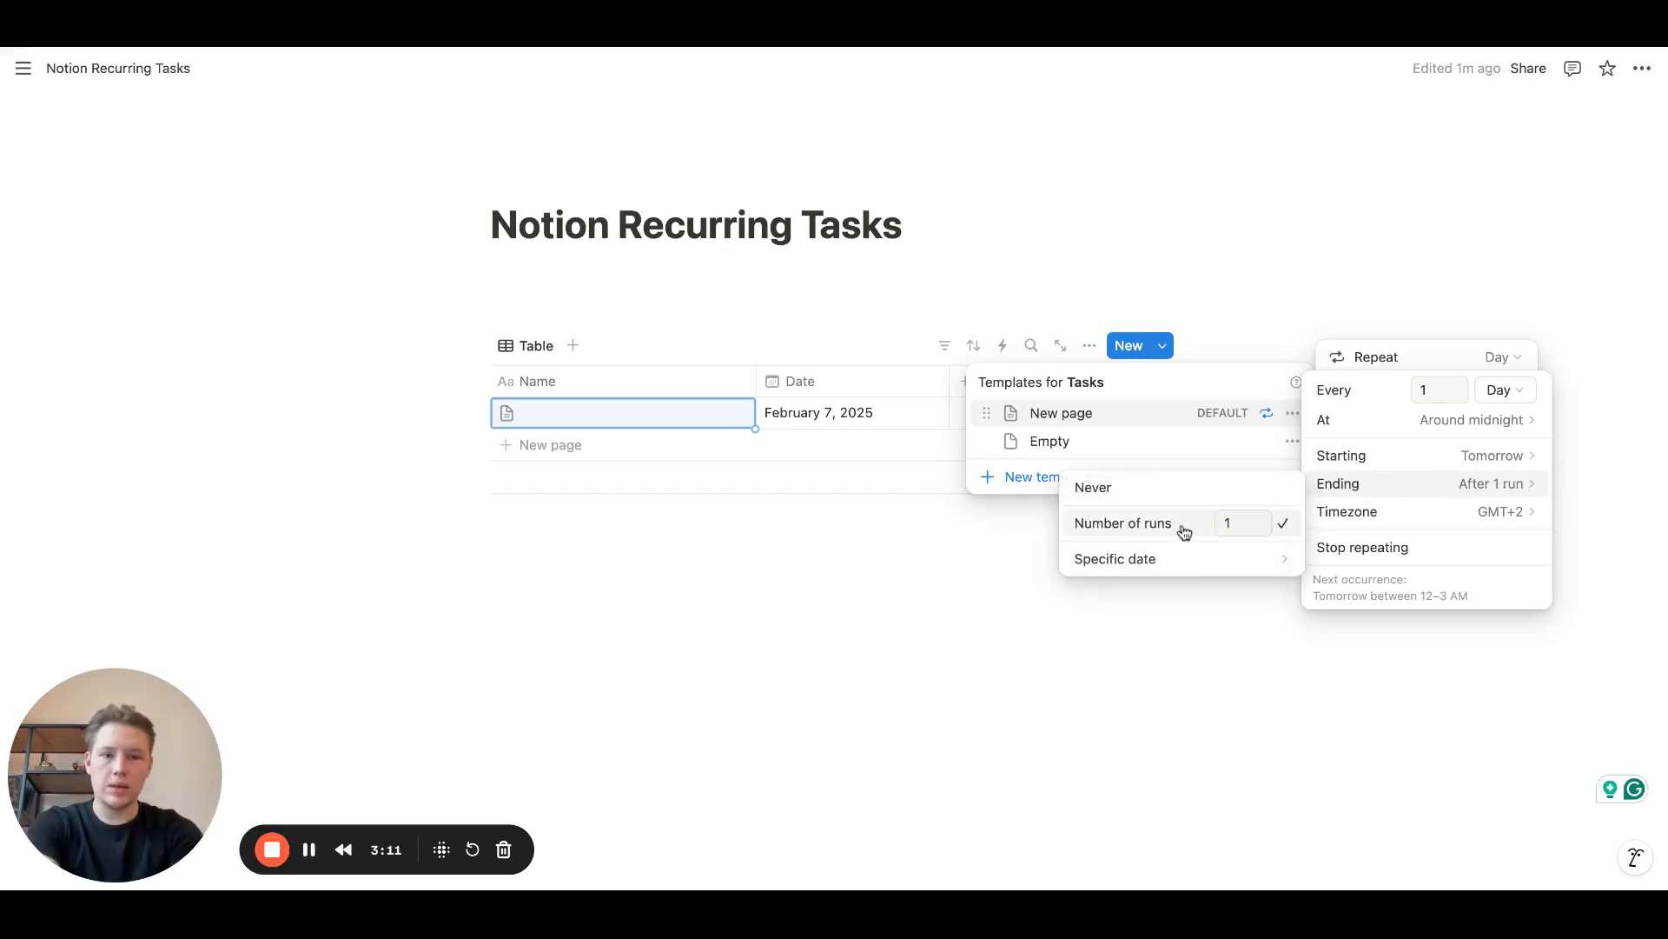
click(1241, 520)
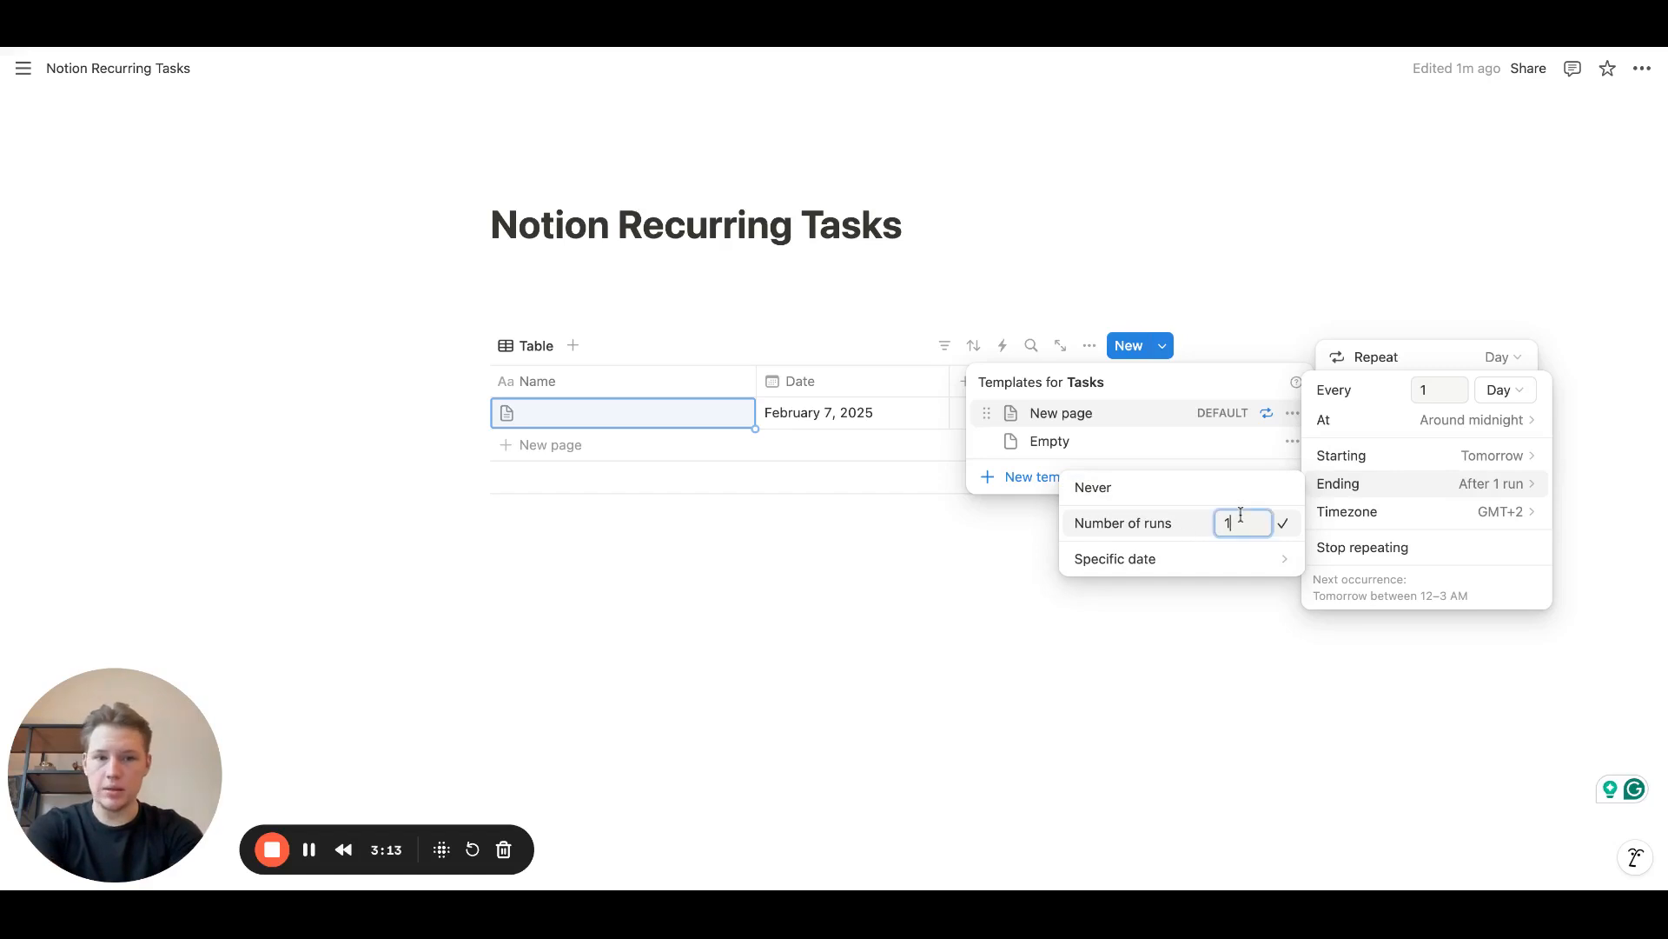
text(4)
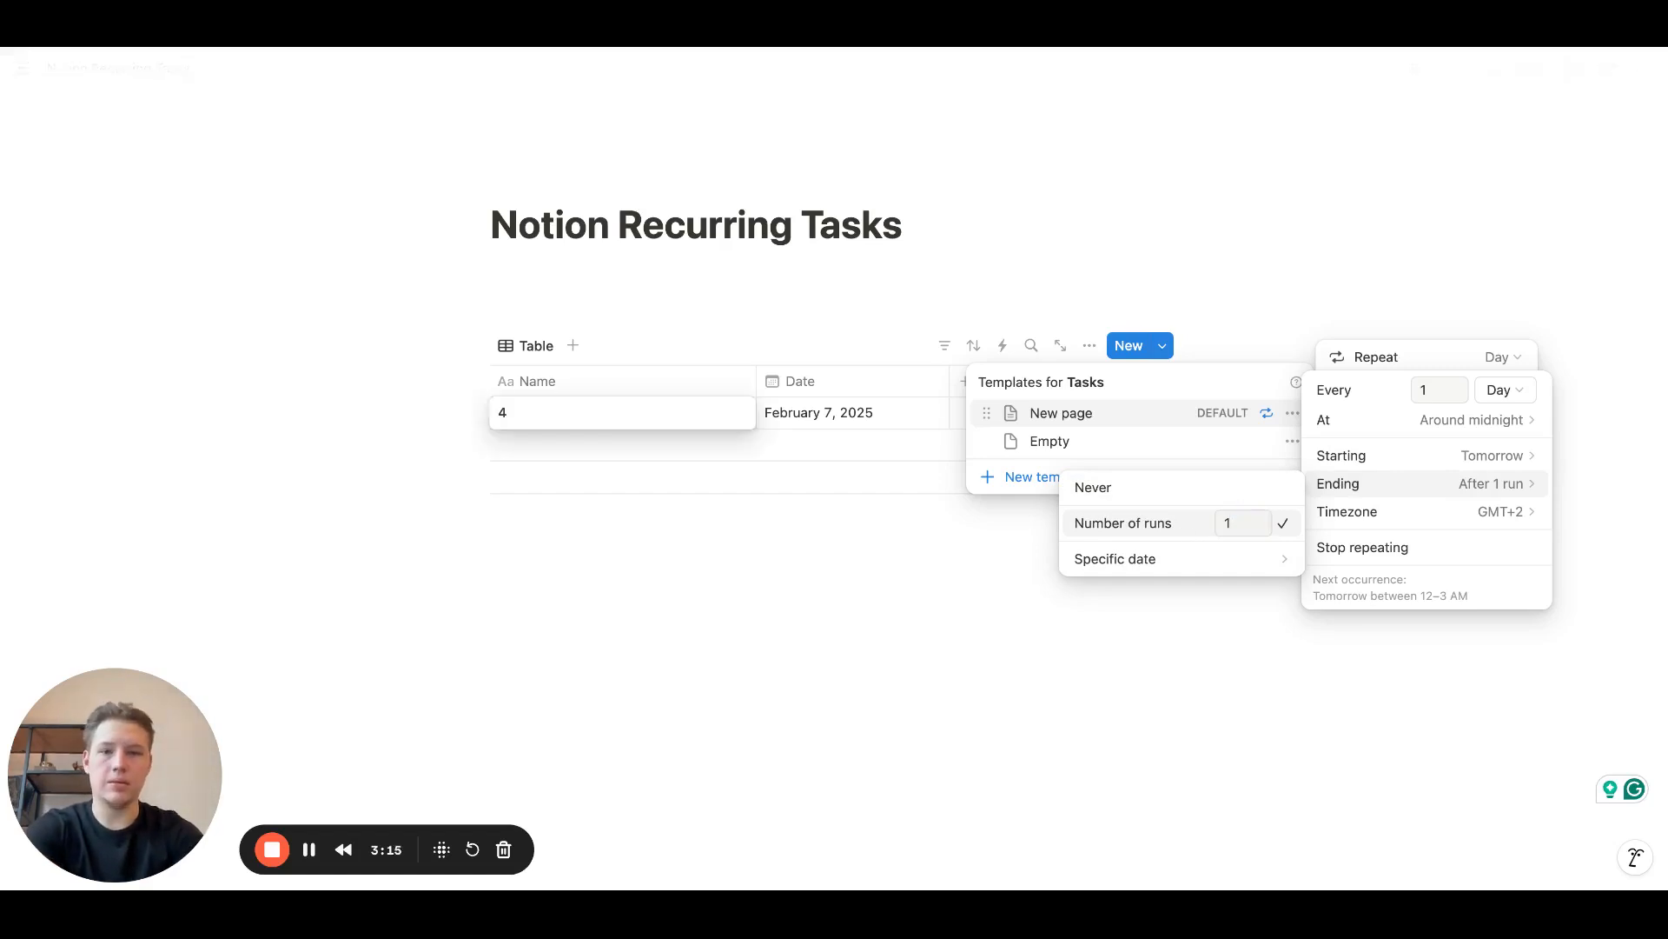
key(Escape)
click(1218, 525)
click(1234, 525)
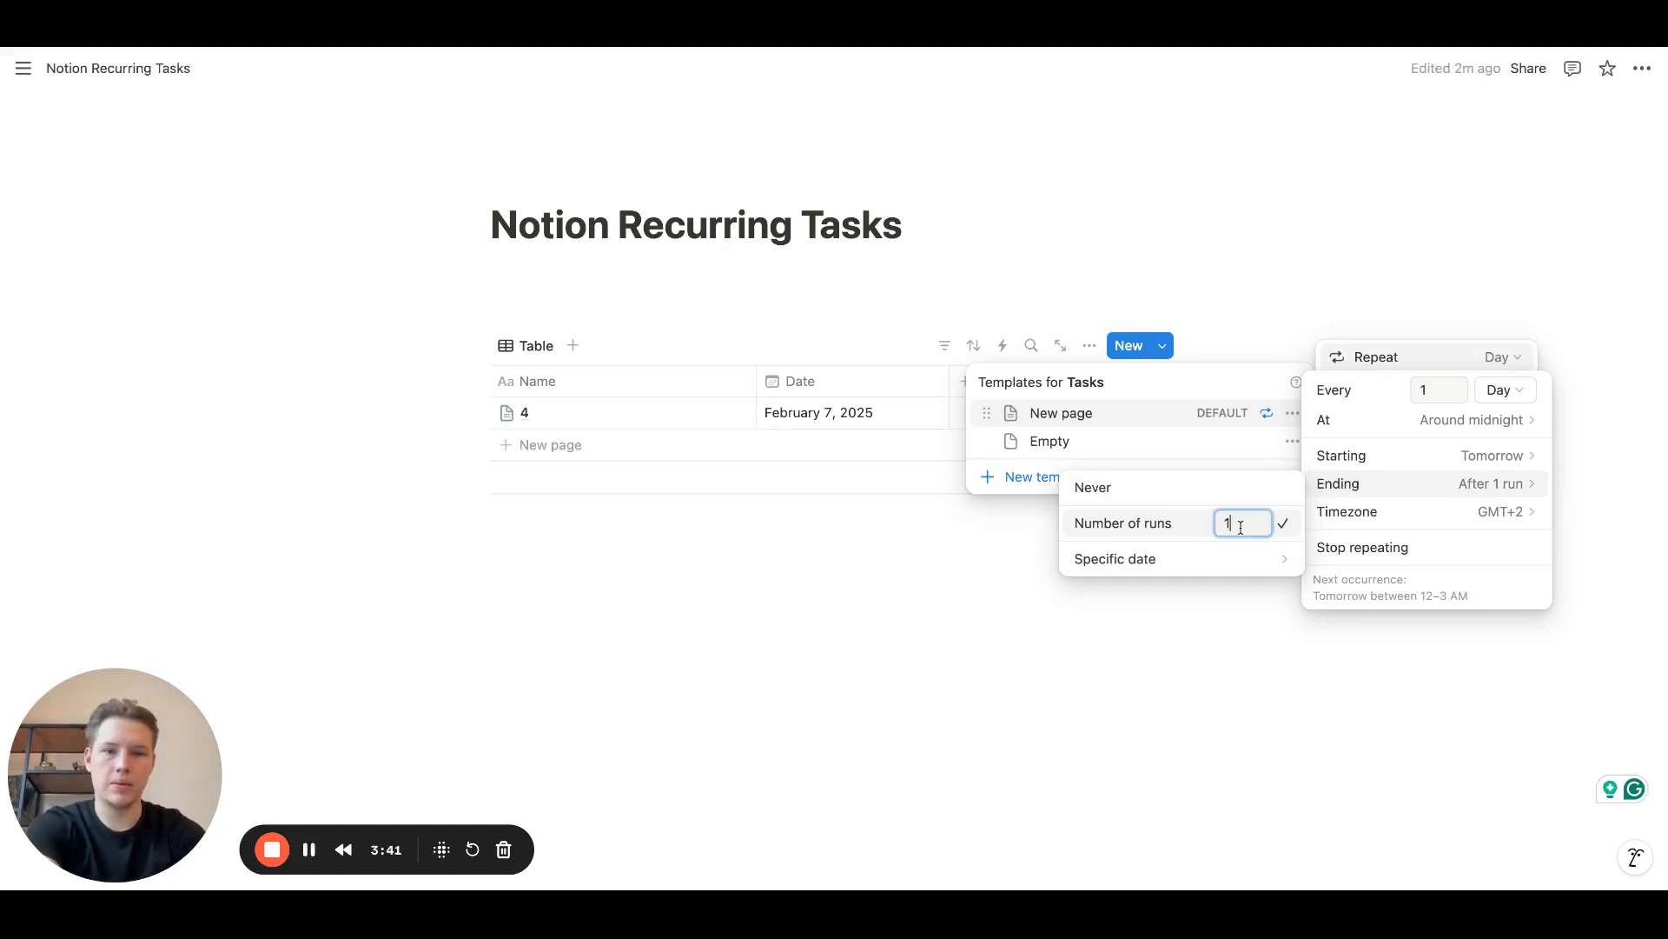
text(4)
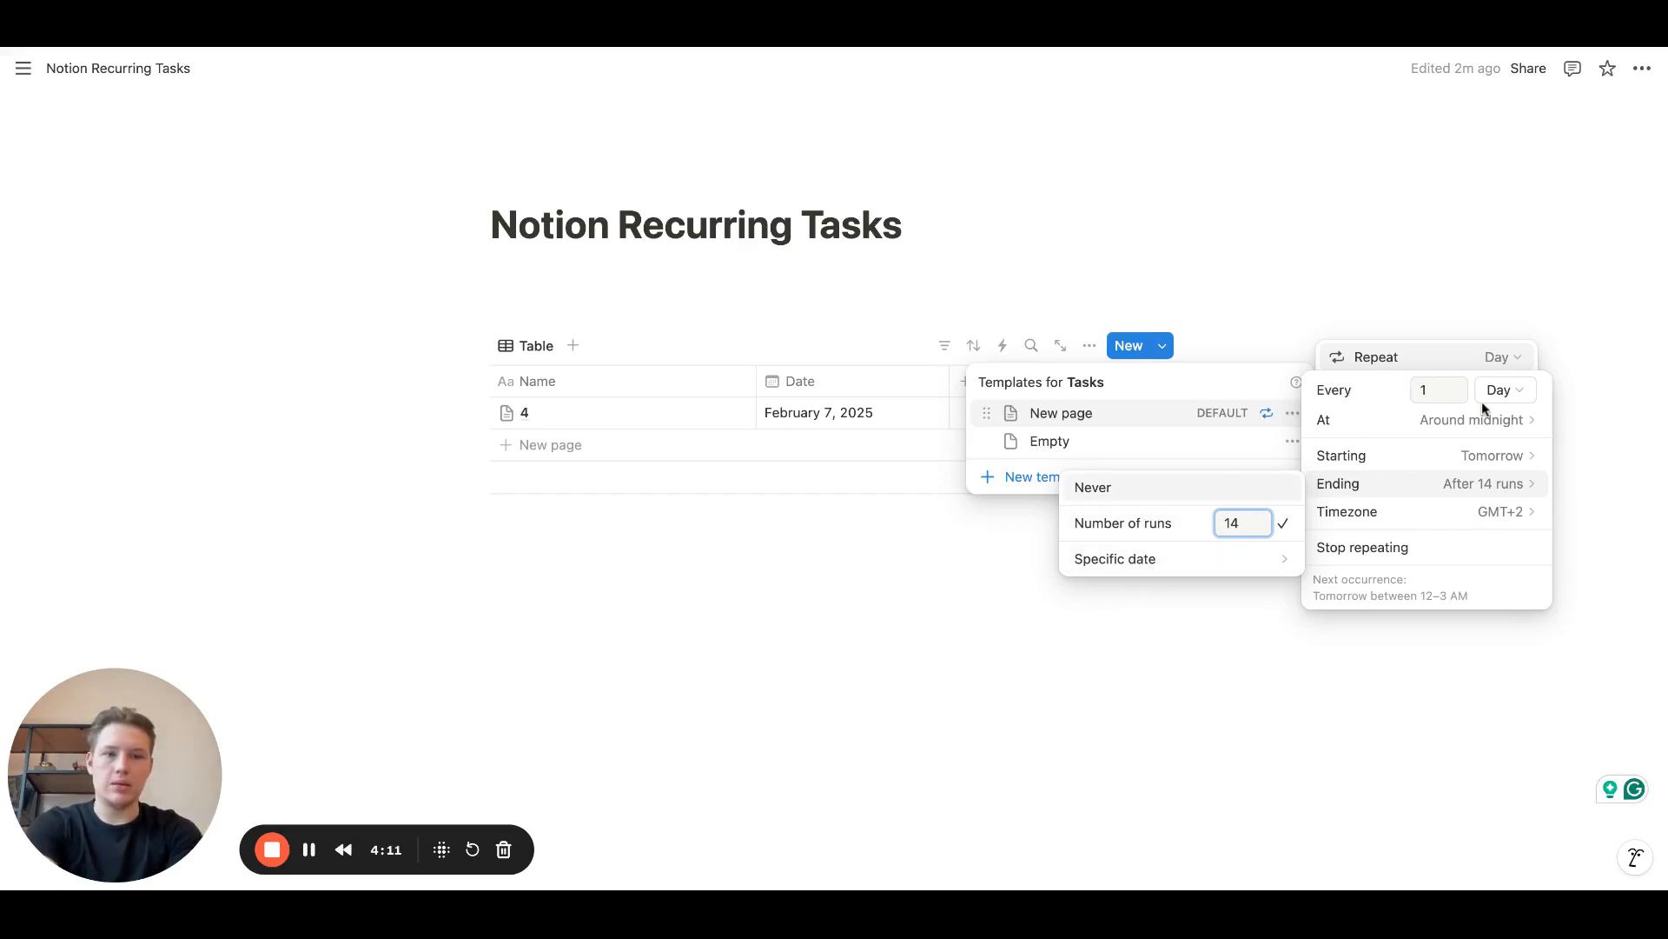
Step: Switch the template's repeat ending to a specific date and browse the end-date calendar ahead to May 2025
click(1251, 560)
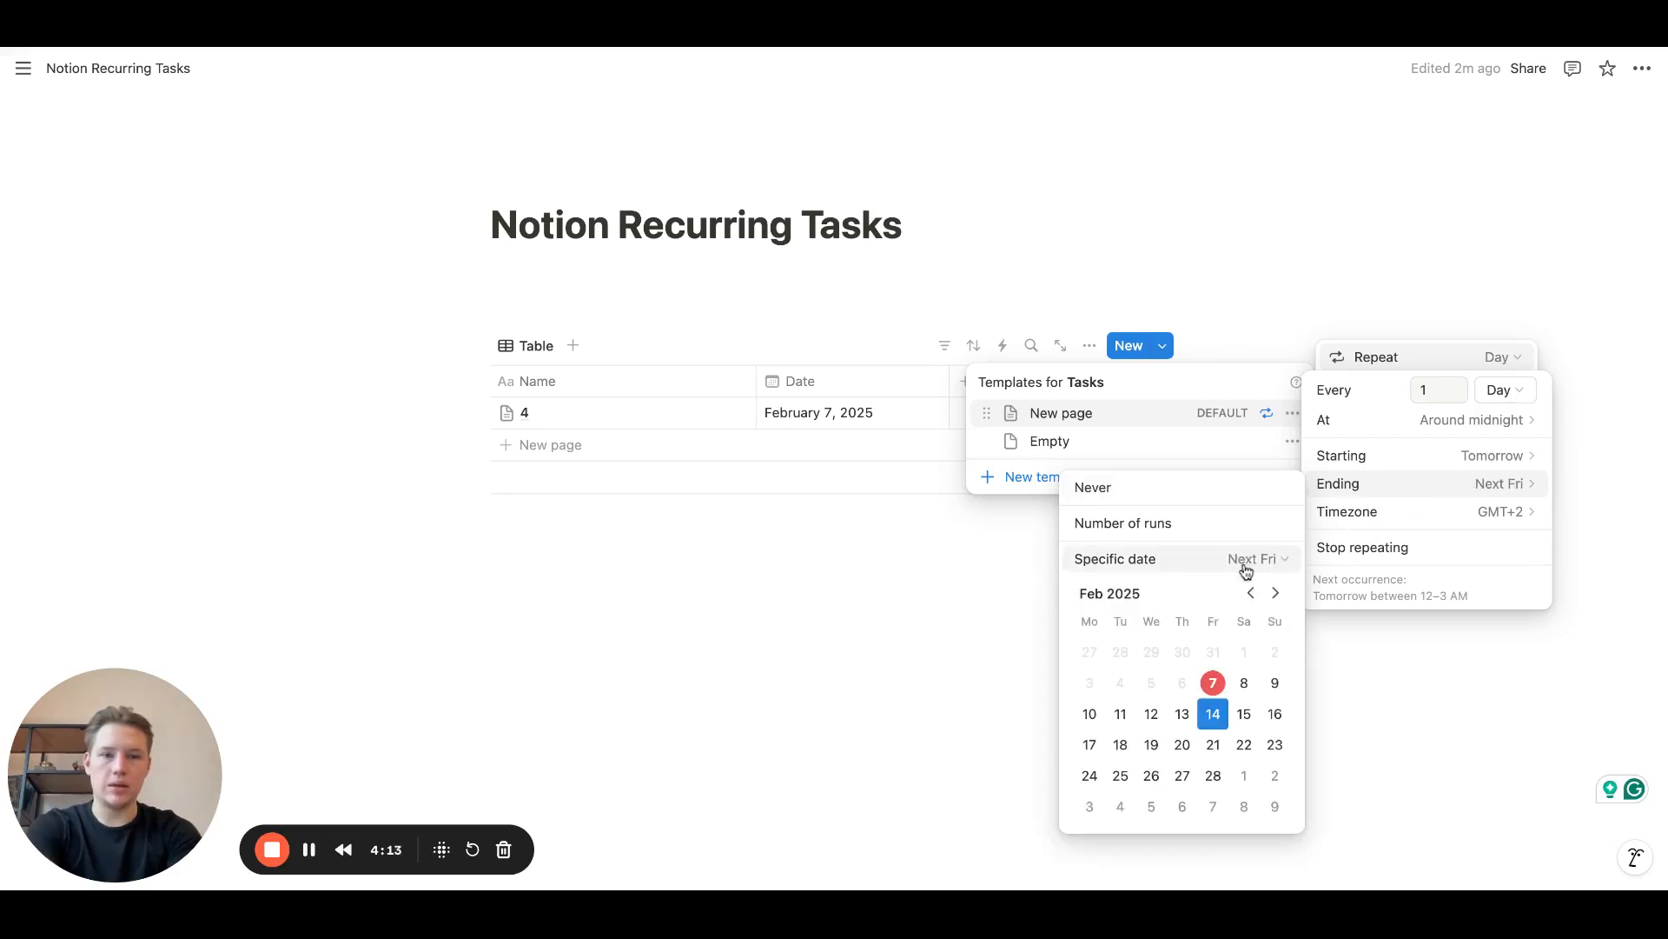
click(1275, 596)
click(1276, 595)
click(1275, 595)
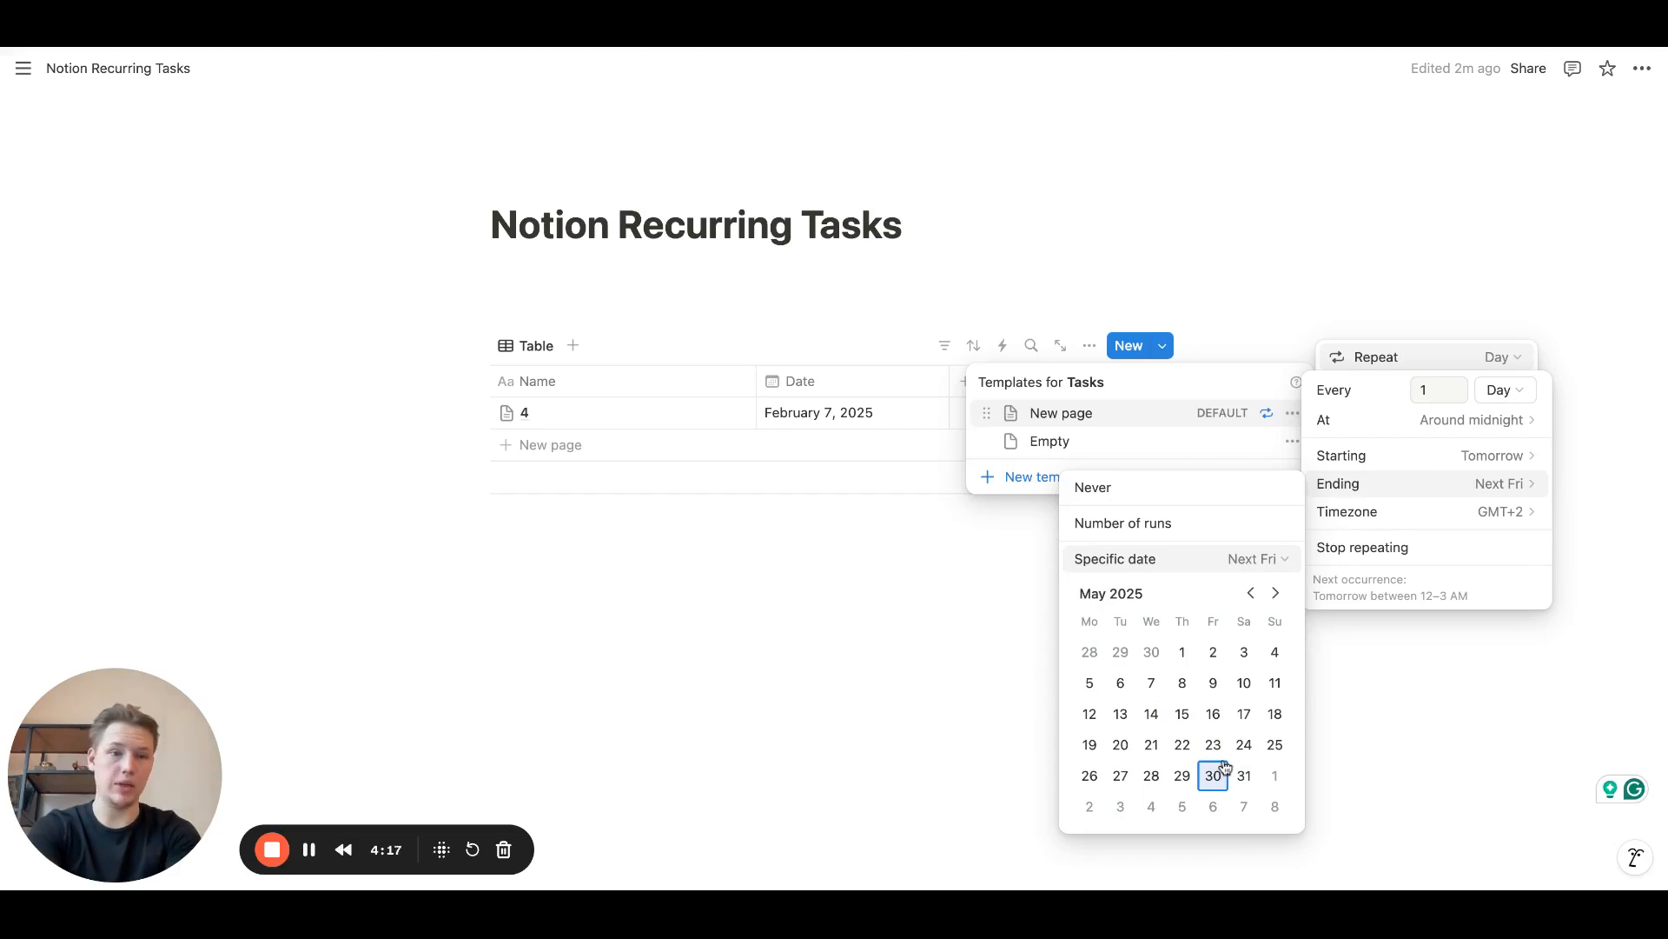
click(1371, 487)
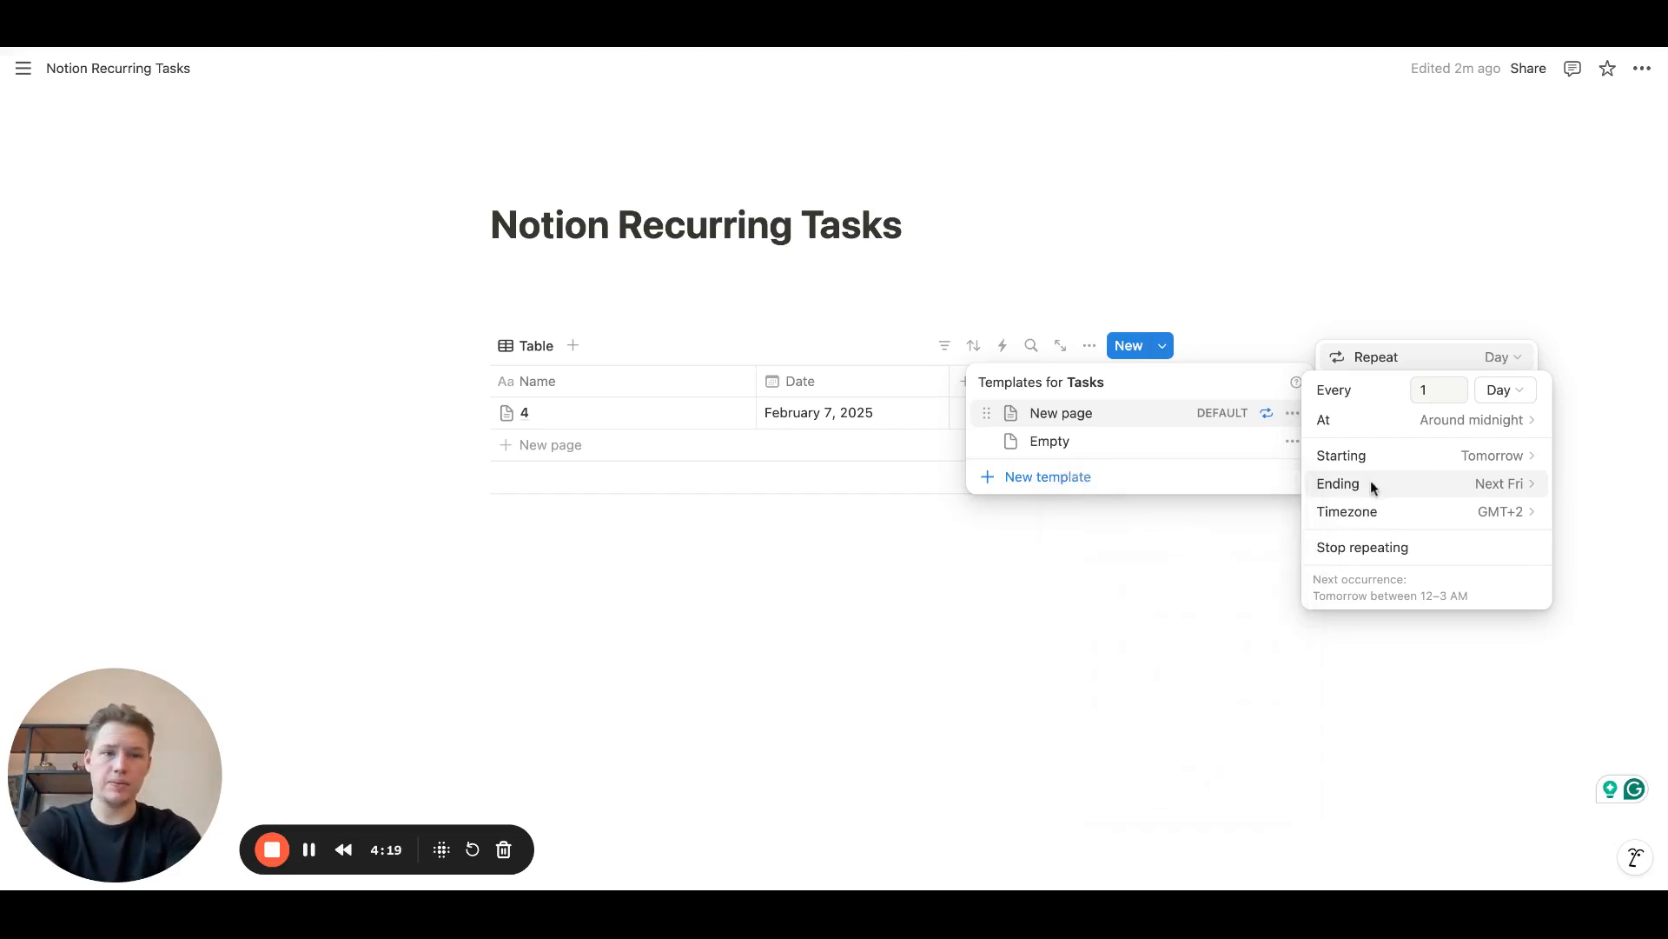
key(Escape)
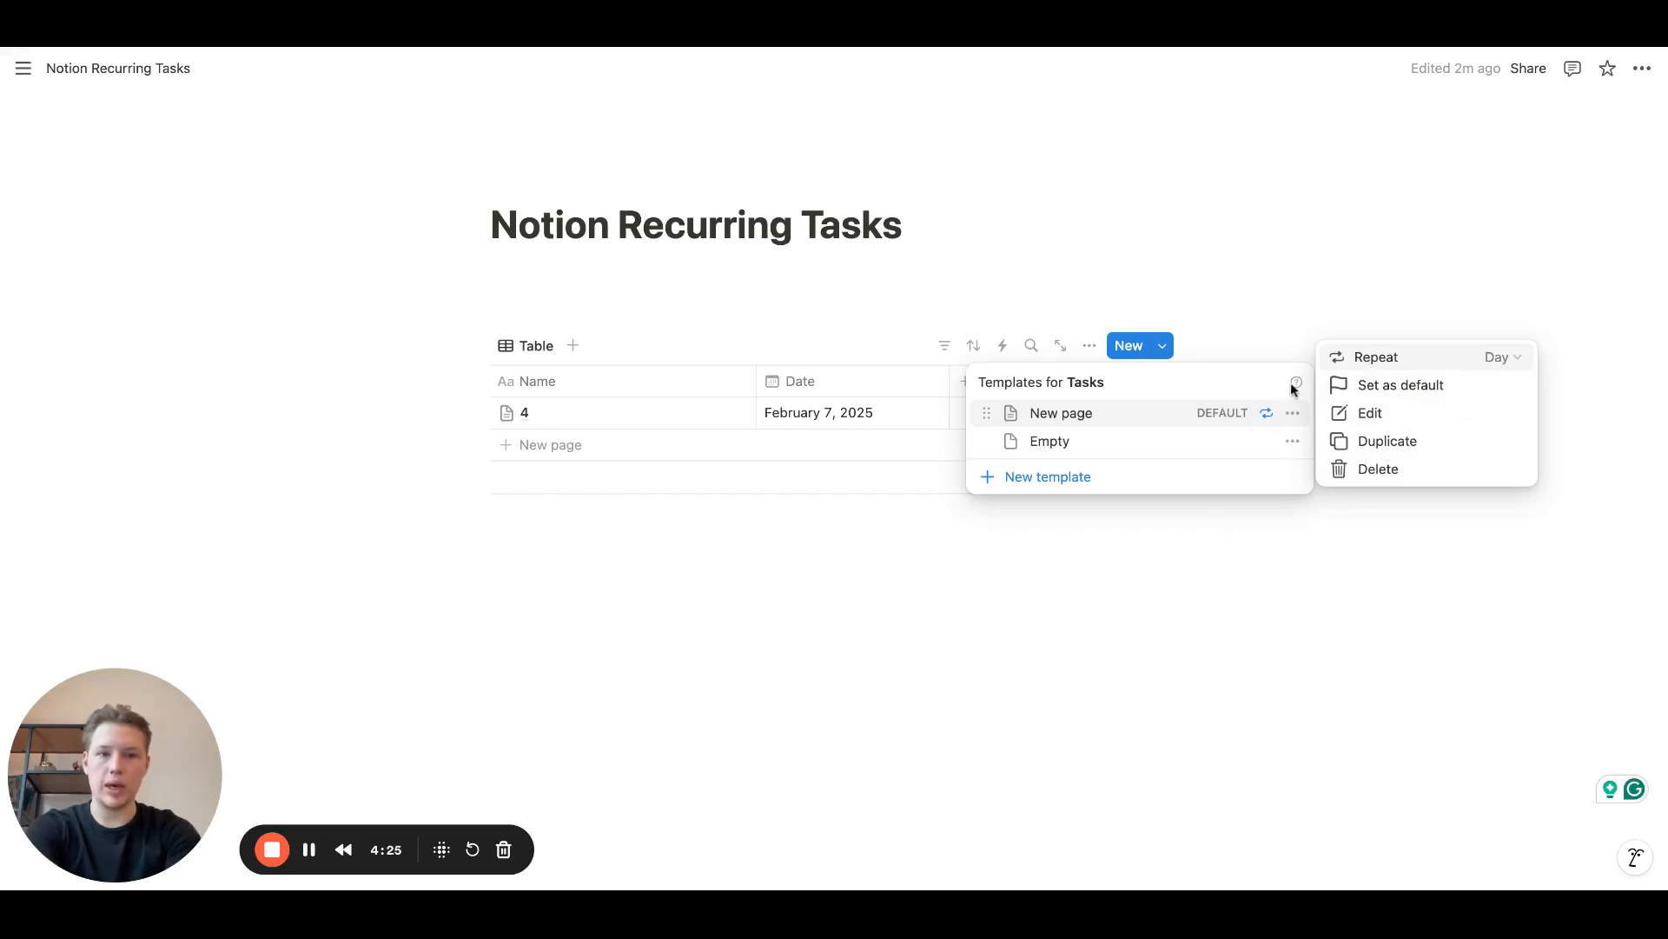
Step: Switch the daily repeat's ending back to a number of runs, set it to 14, and close the repeat settings
click(1490, 358)
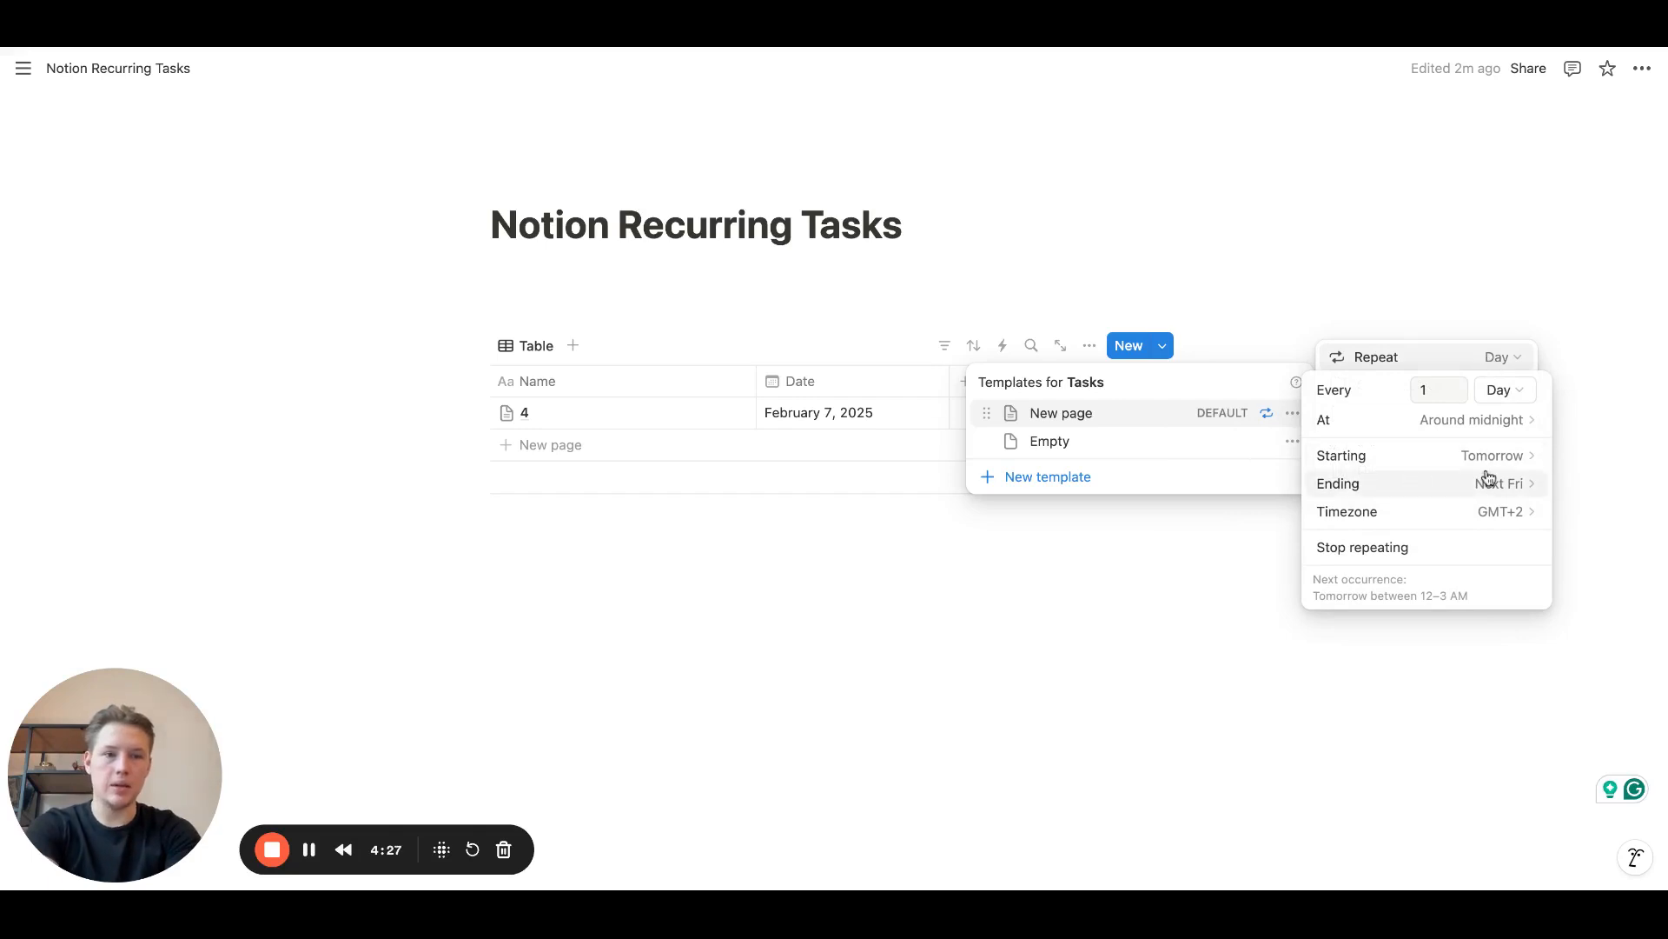
click(1438, 490)
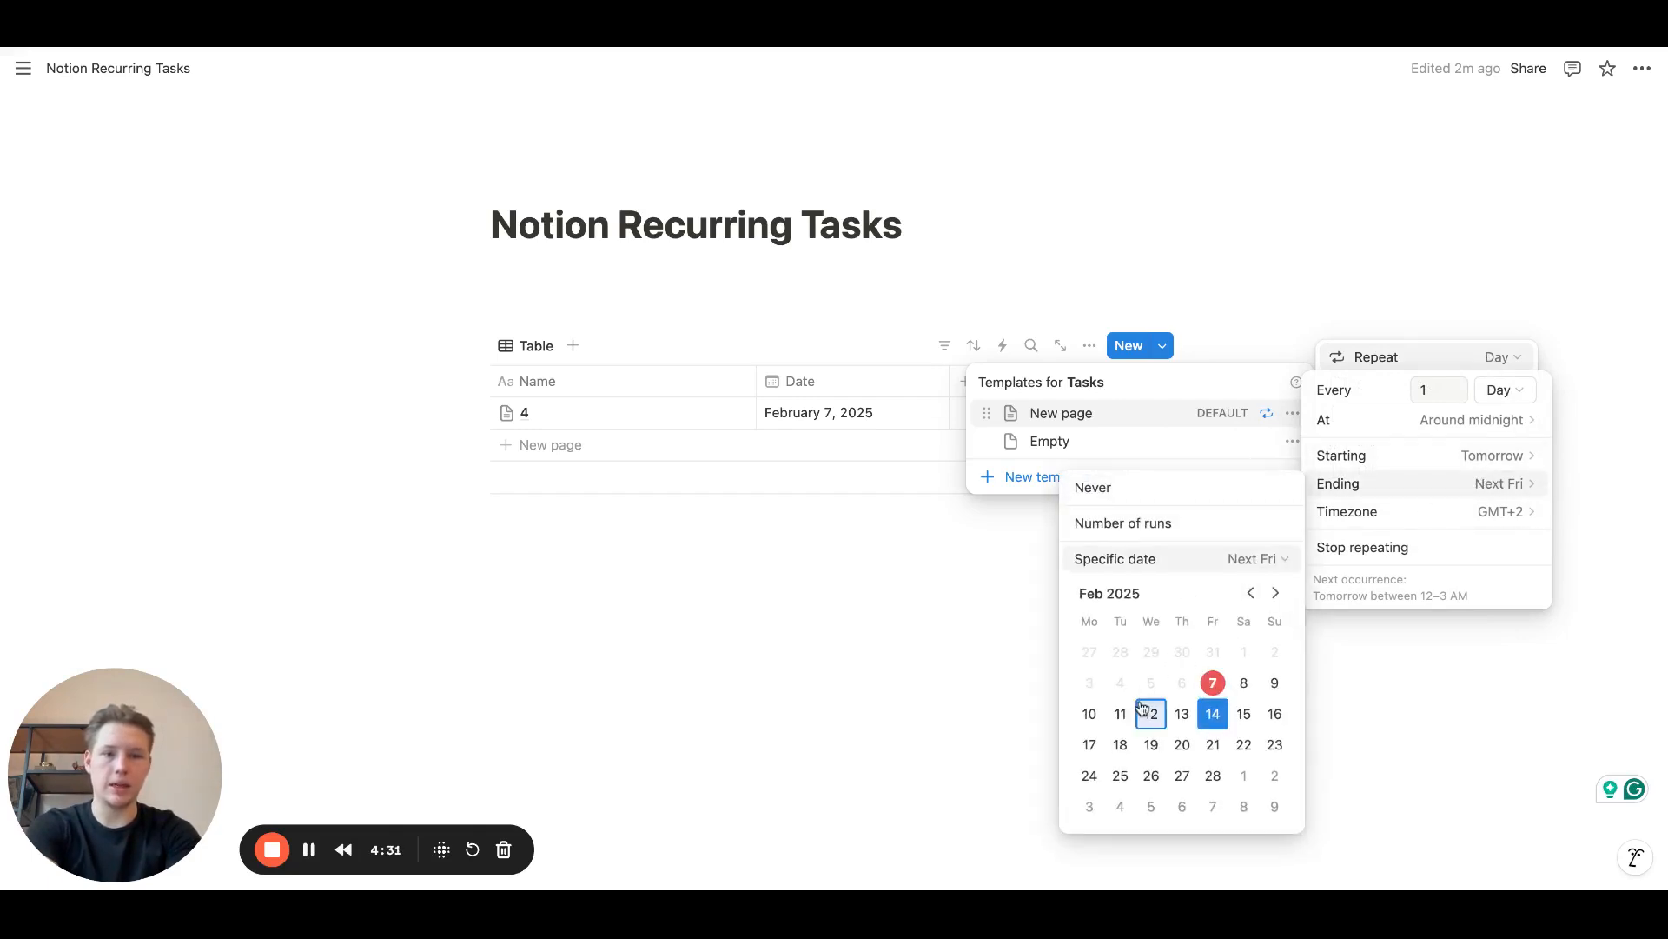
click(1167, 525)
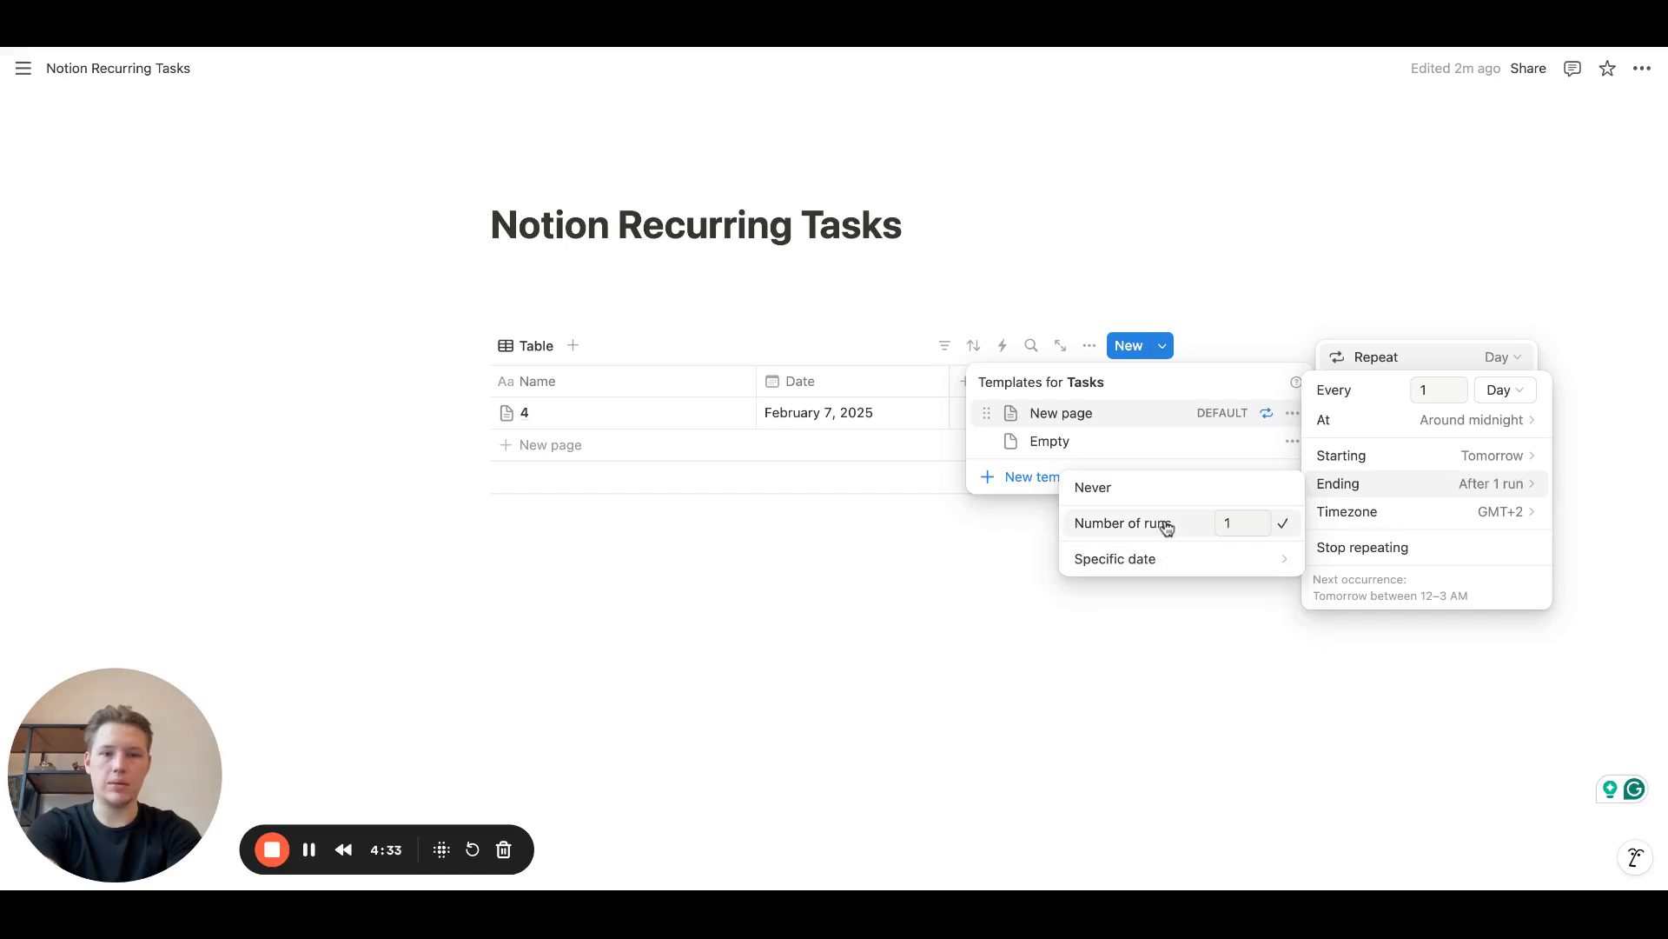
click(1232, 523)
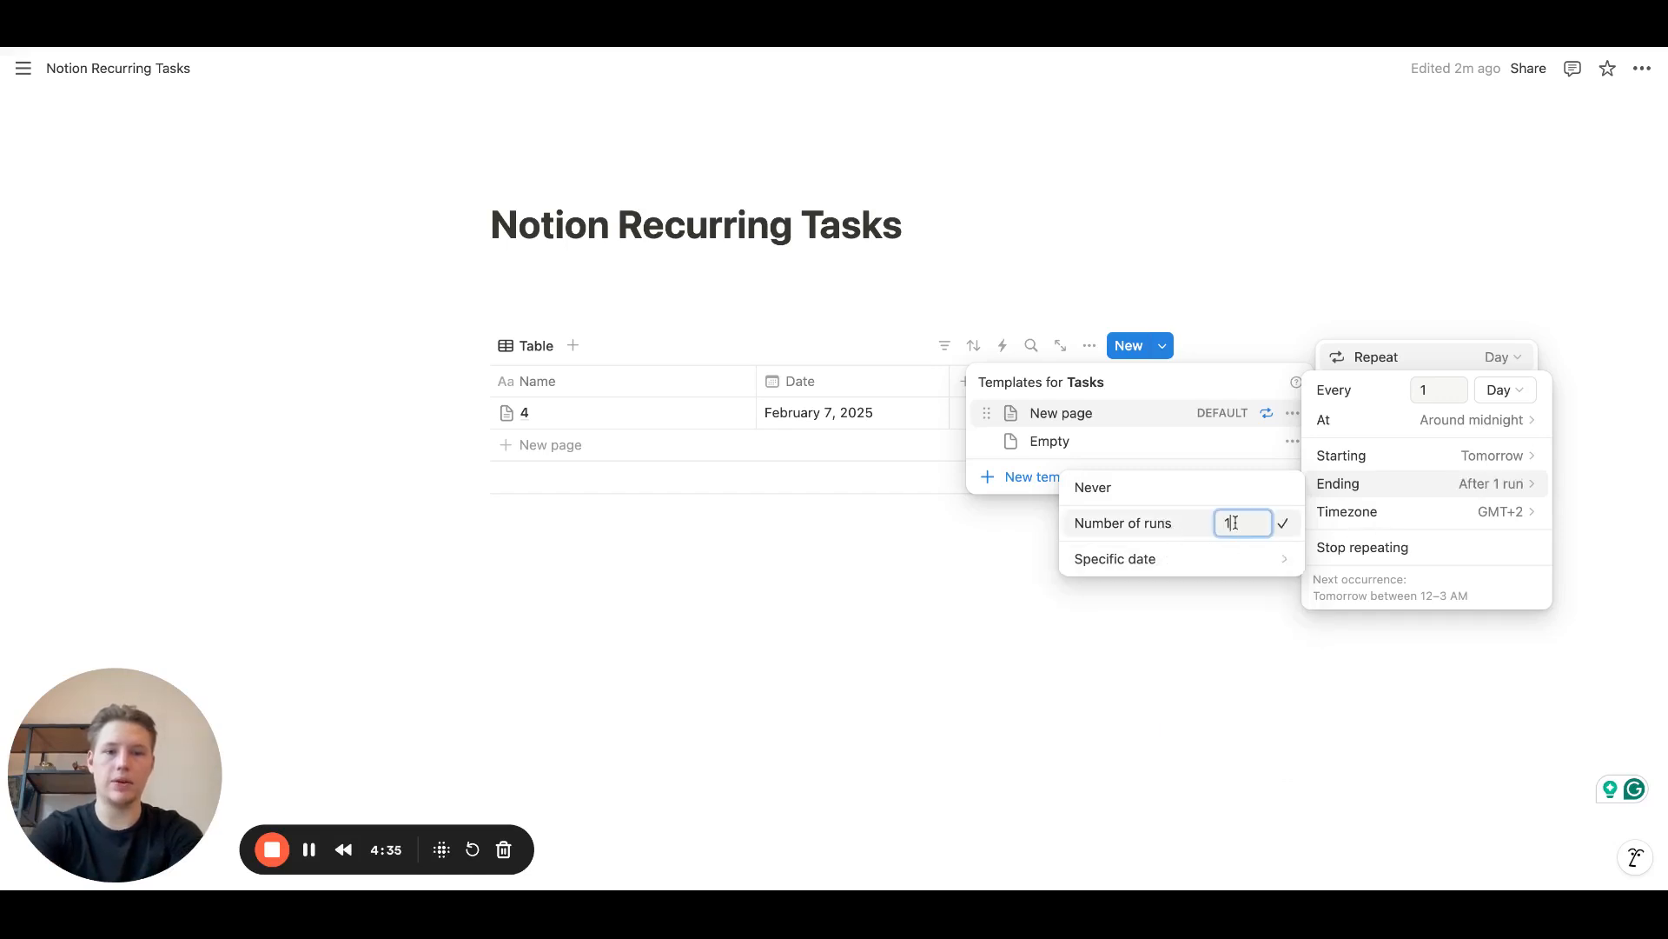
text(4)
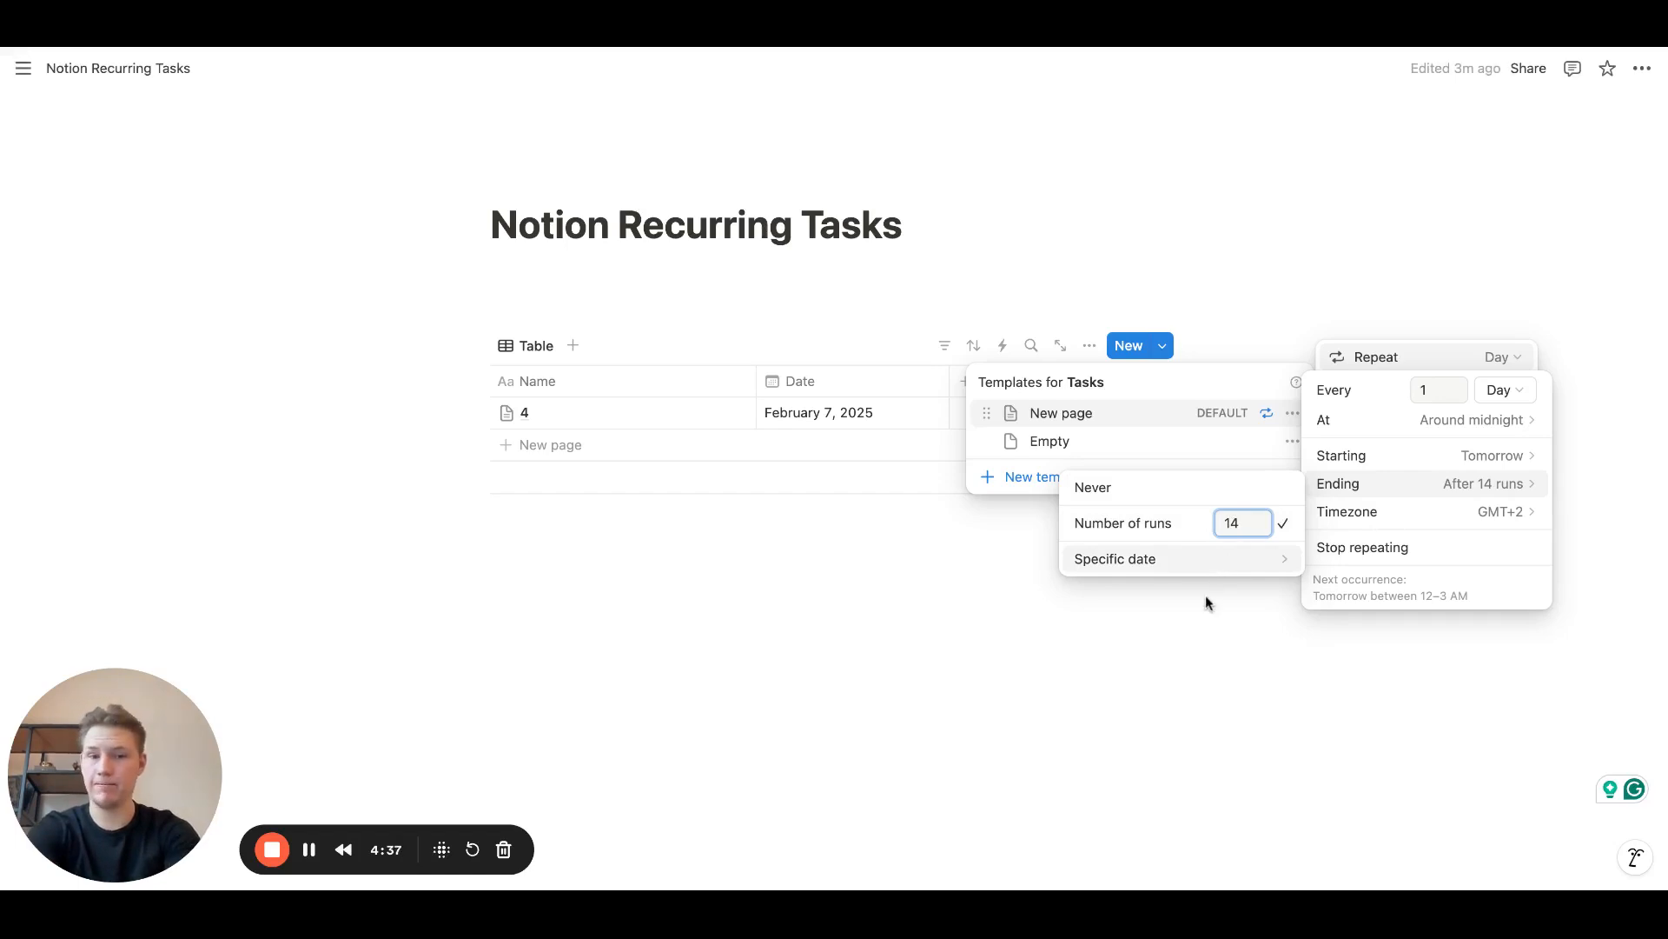
click(1196, 639)
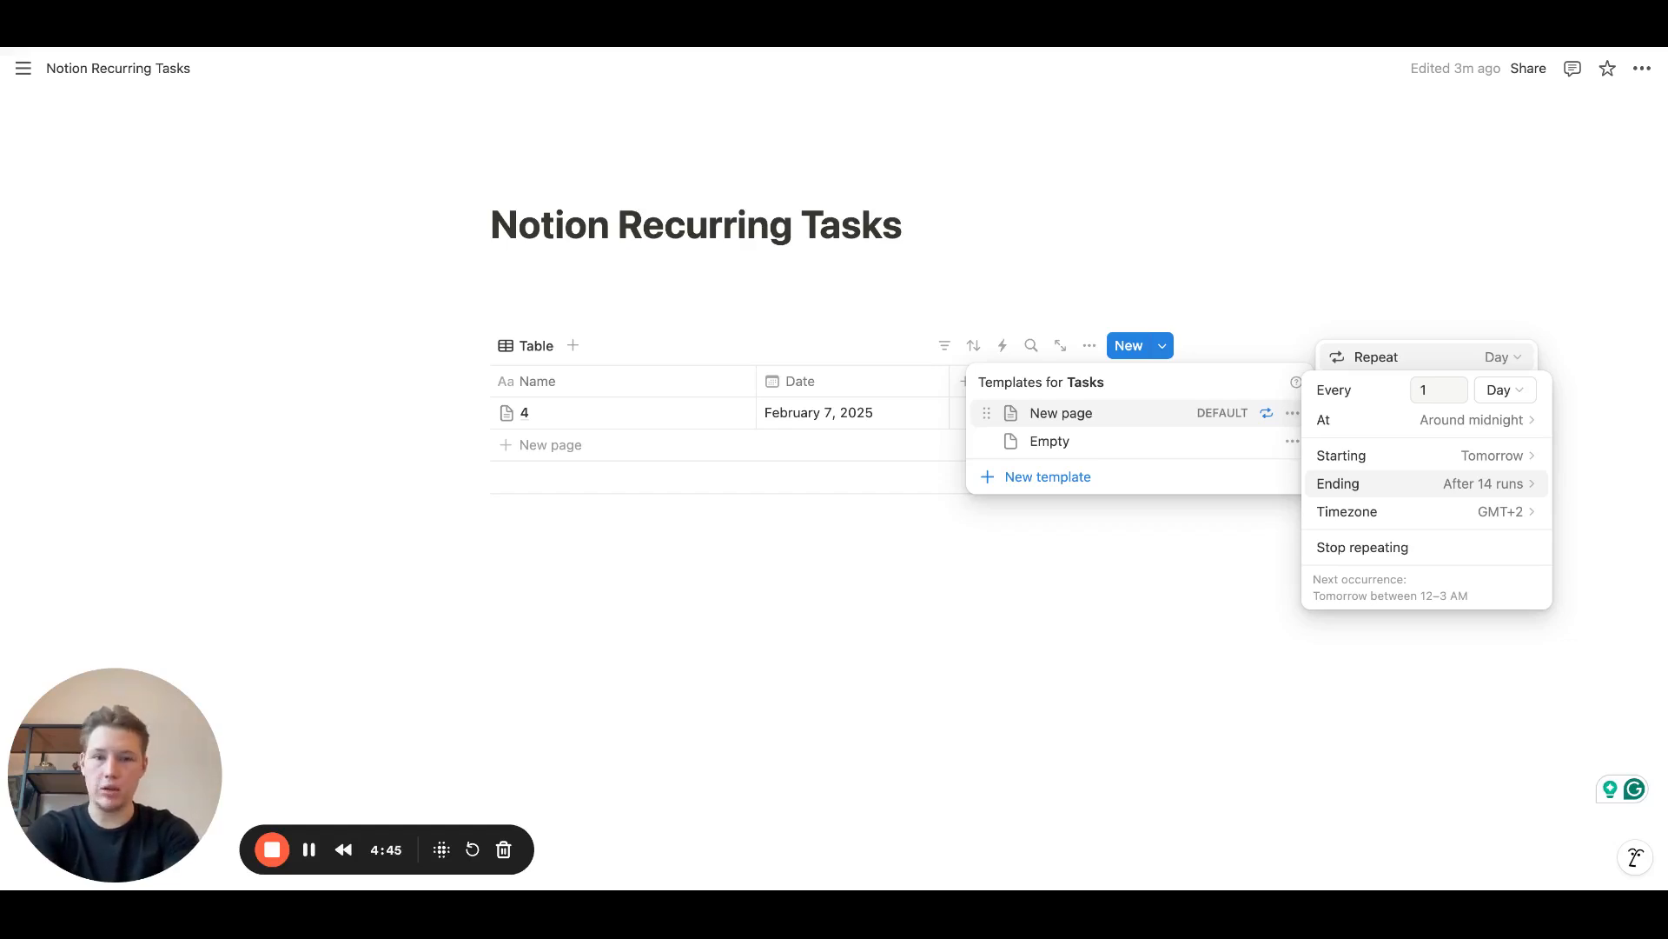
key(Escape)
key(Escape)
key(Escape)
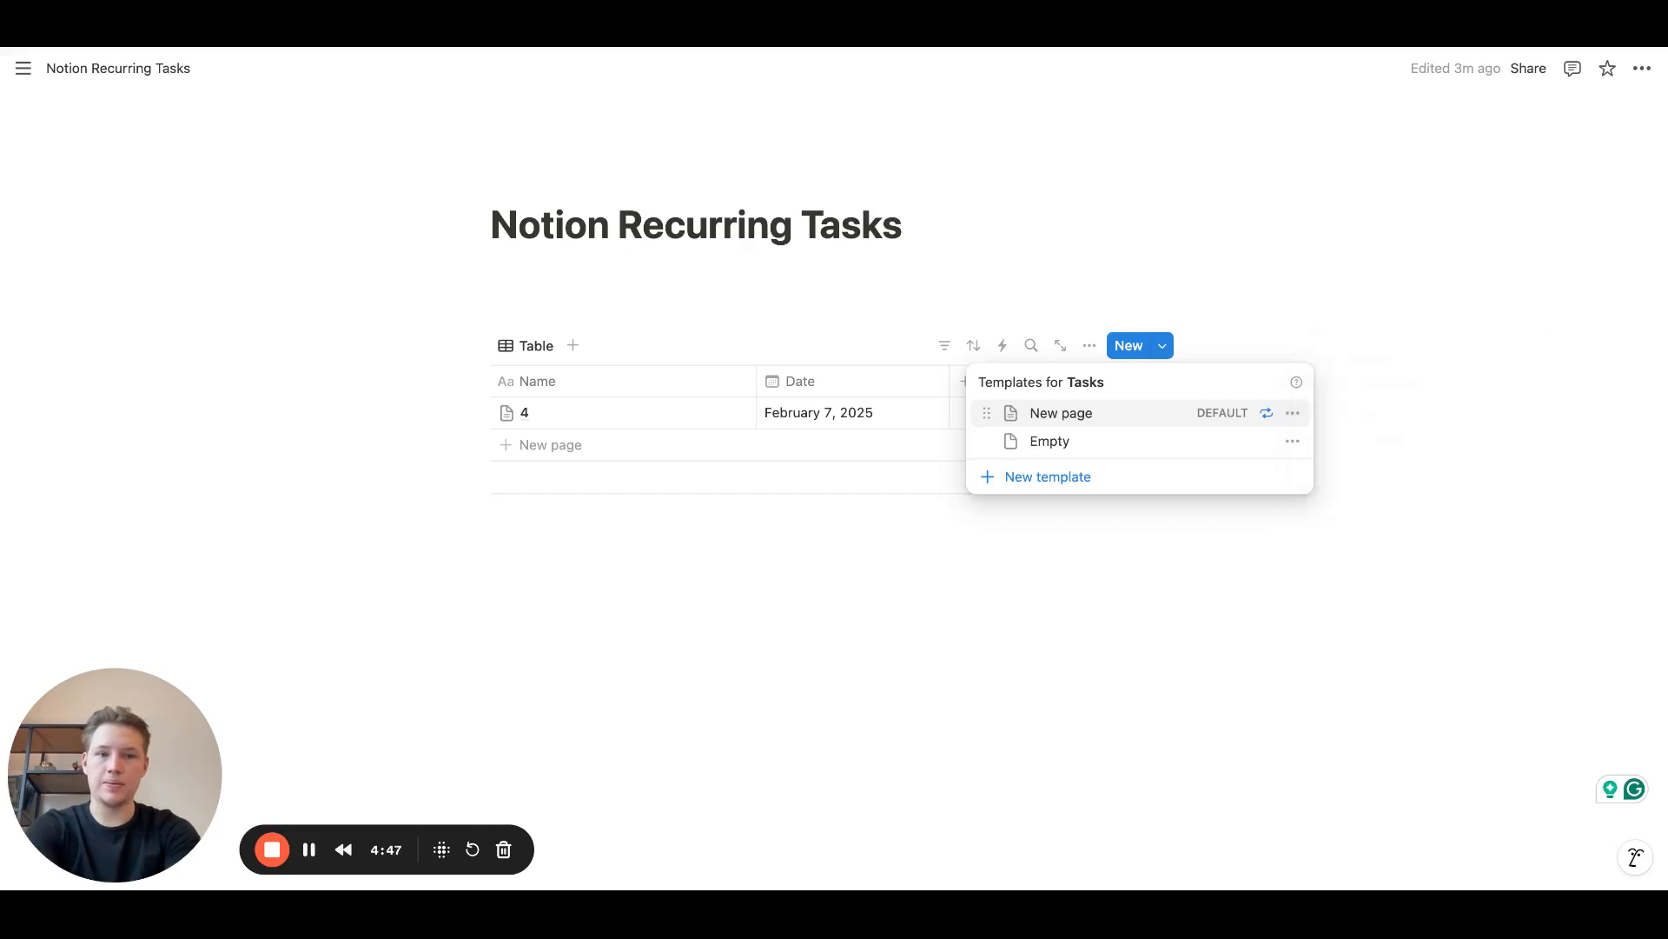